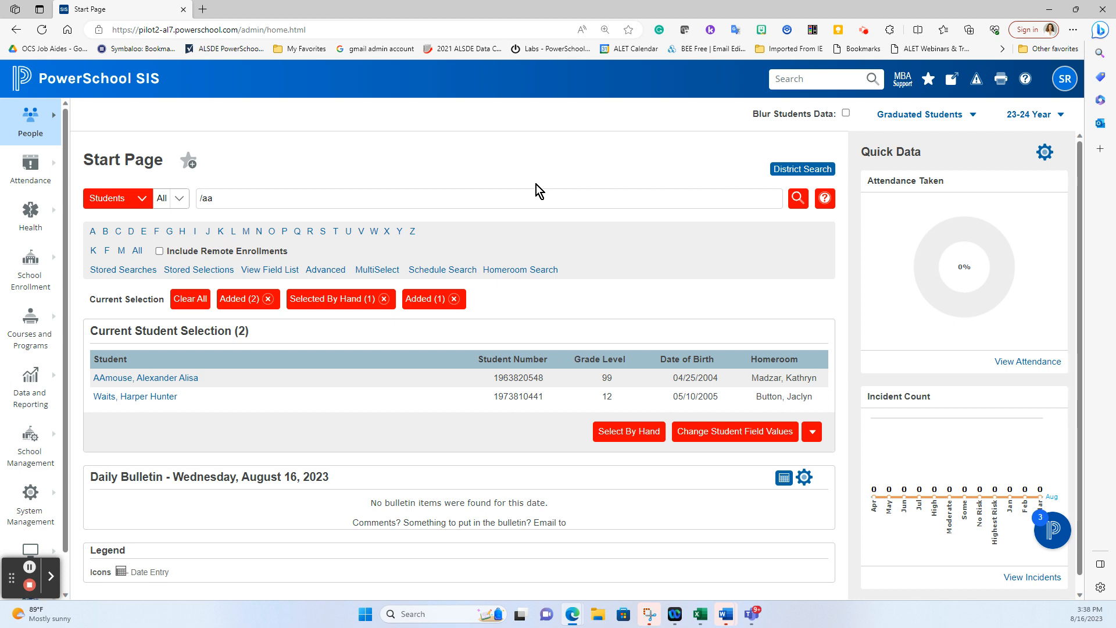
Review the enrollment history of both students in the current selection and return to the student search
{"action": "left_click", "coordinate": [177, 379]}
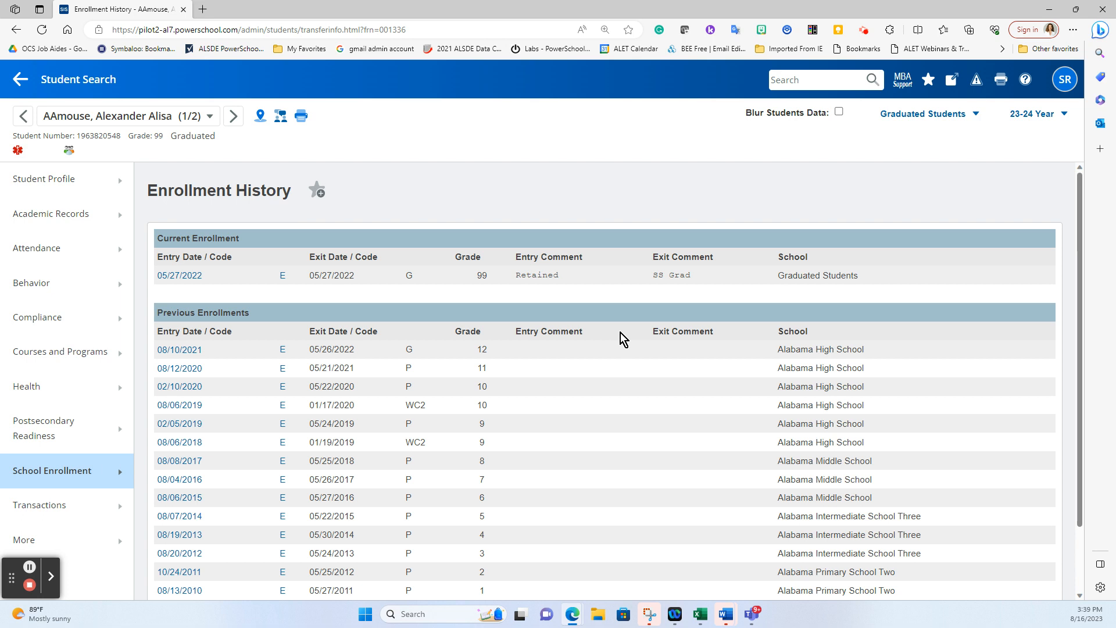
{"action": "left_click", "coordinate": [233, 116]}
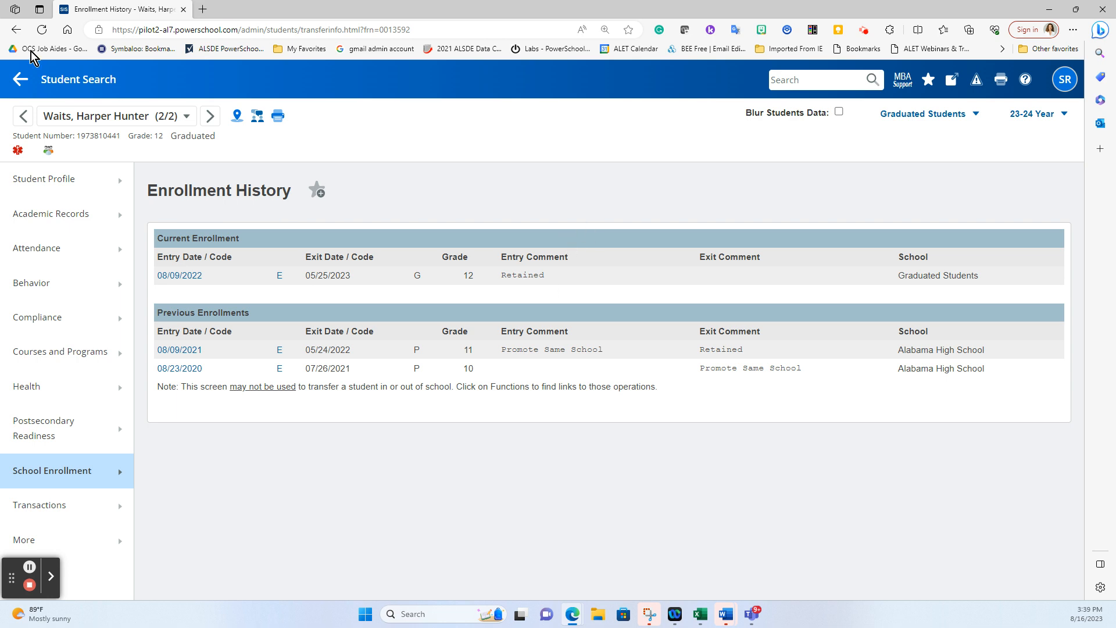
{"action": "left_click", "coordinate": [39, 78]}
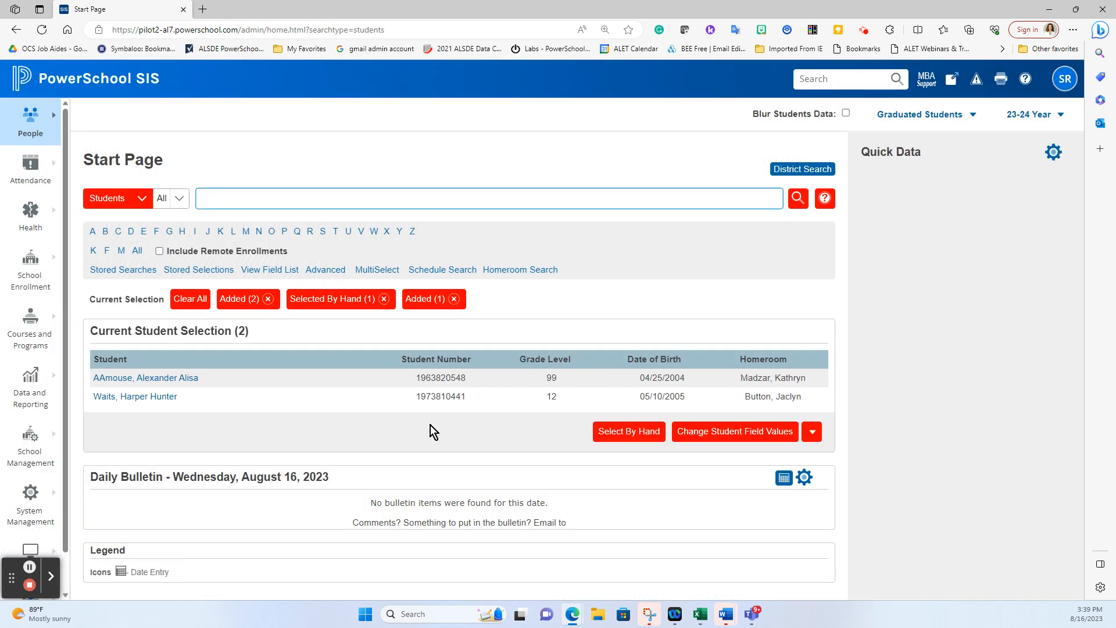
Narrow the current student selection by hand to only the grade 12 student
{"action": "left_click", "coordinate": [621, 431]}
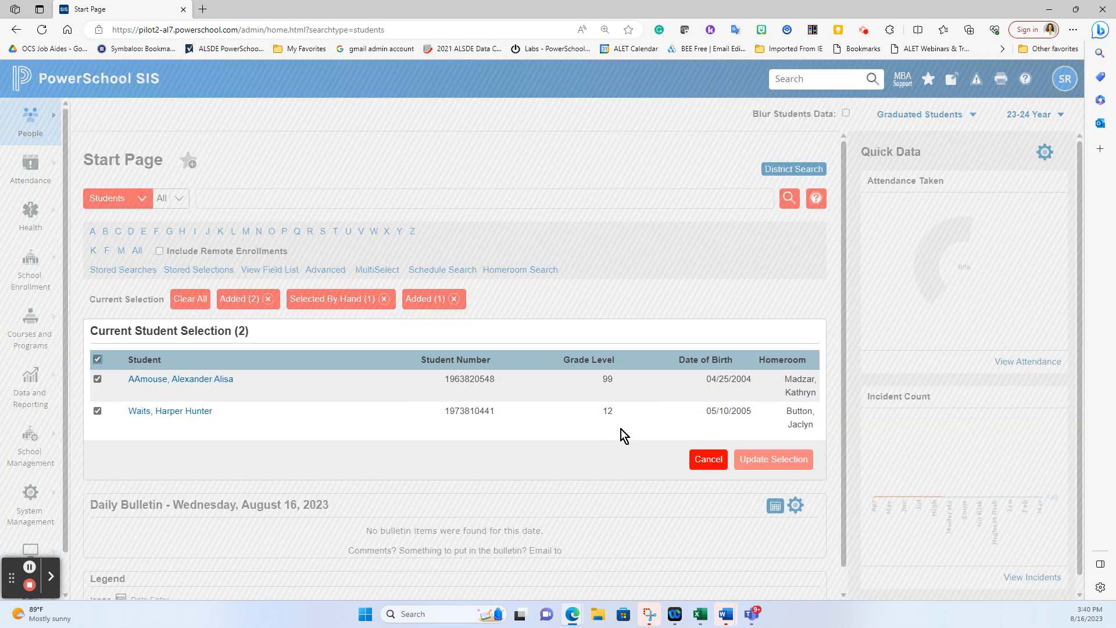
{"action": "left_click", "coordinate": [98, 379]}
{"action": "left_click", "coordinate": [774, 459]}
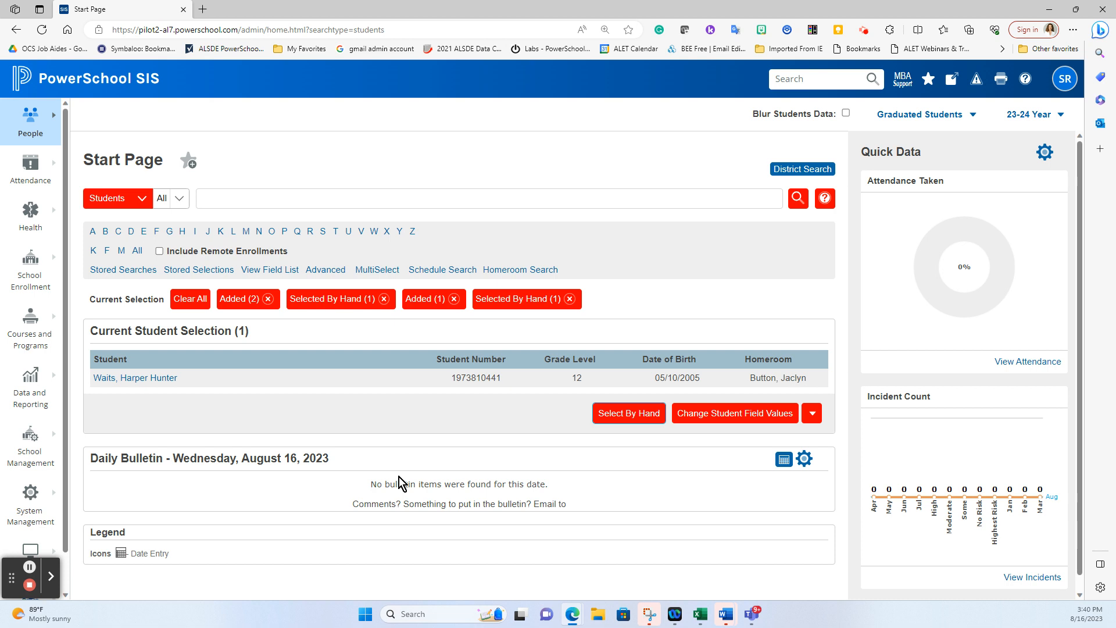
Change the selected student's Enroll_Status field value to 2 and submit the change
{"action": "left_click", "coordinate": [722, 412]}
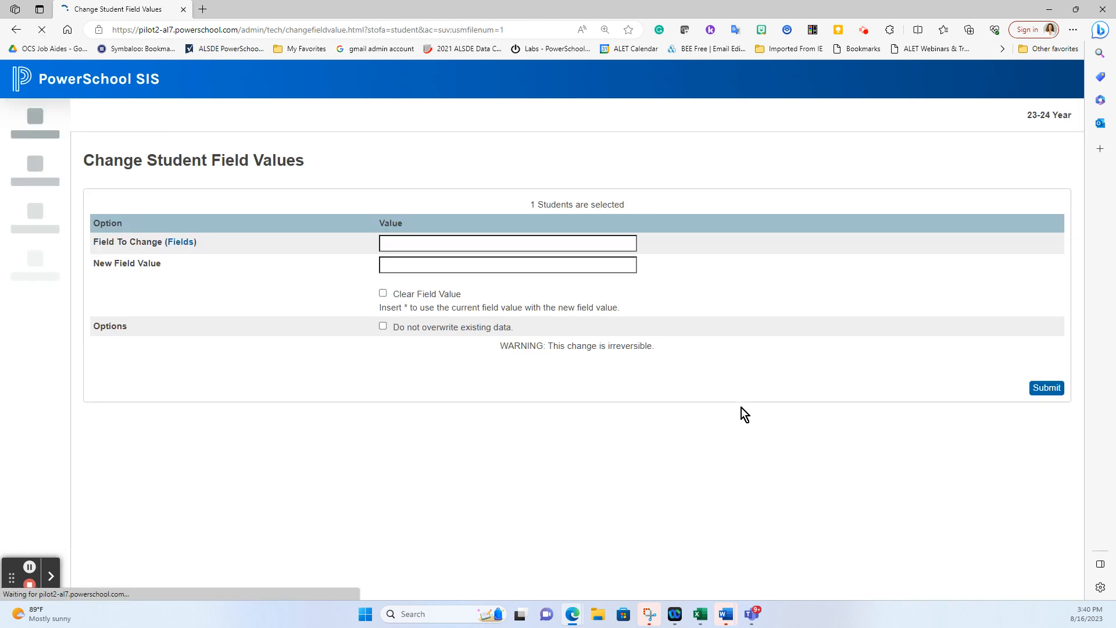
{"action": "type", "text": "enroll"}
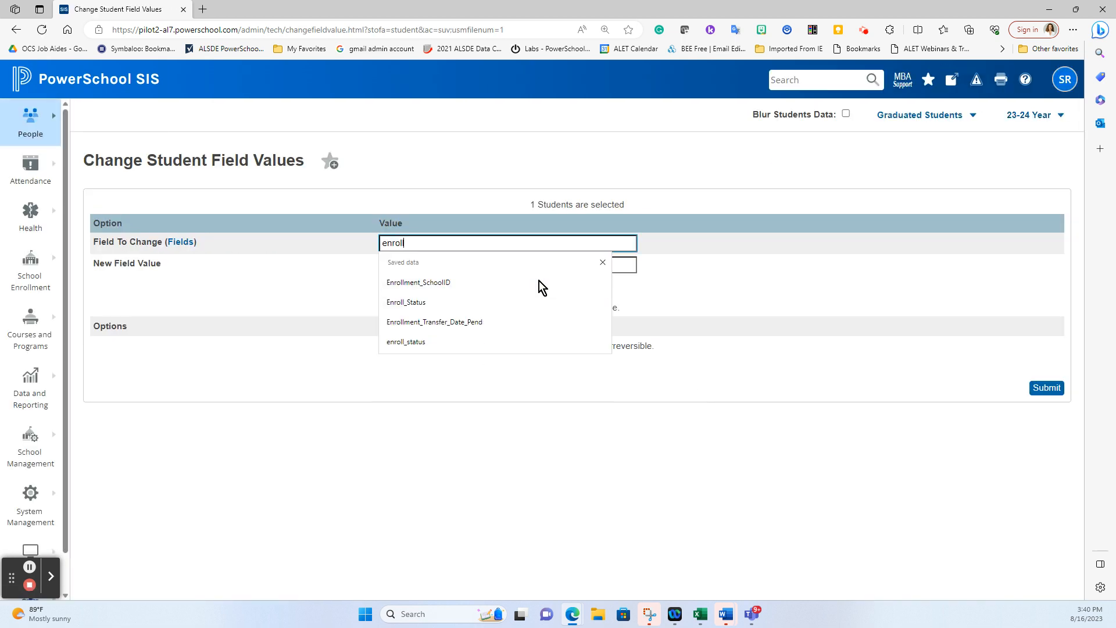
{"action": "left_click", "coordinate": [502, 302]}
{"action": "left_click", "coordinate": [514, 265]}
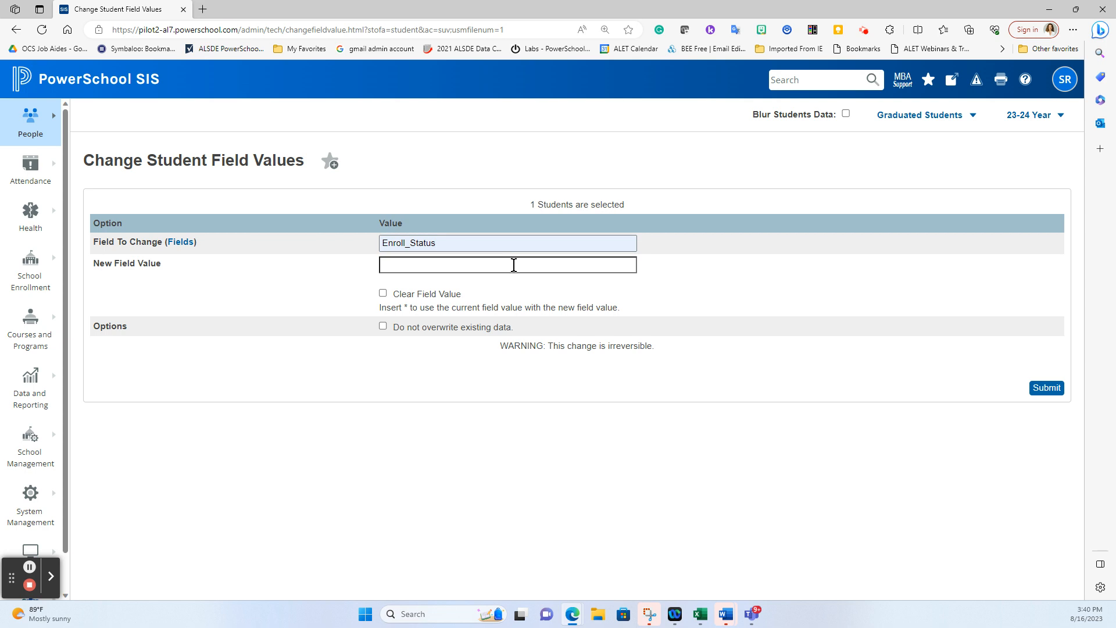
{"action": "left_click", "coordinate": [514, 265]}
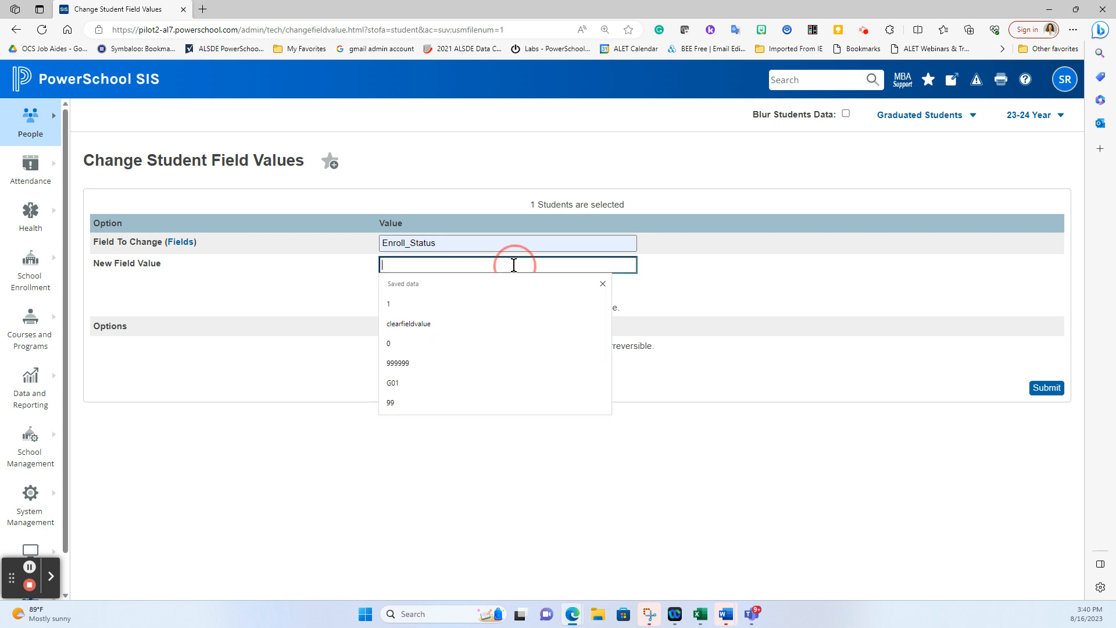
{"action": "type", "text": "2"}
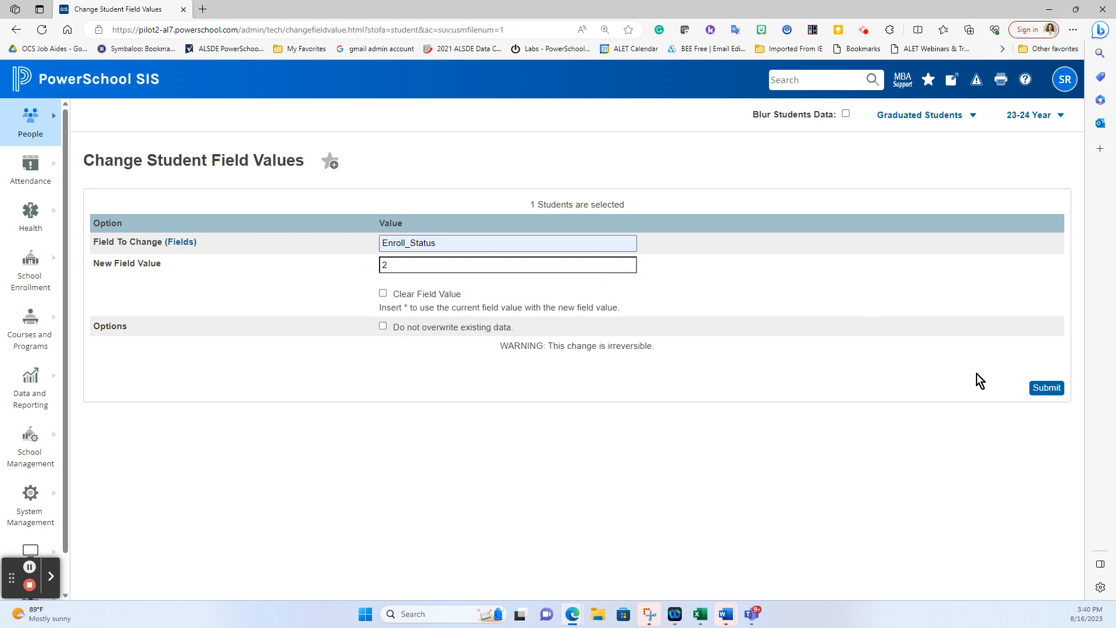
{"action": "left_click", "coordinate": [1039, 389]}
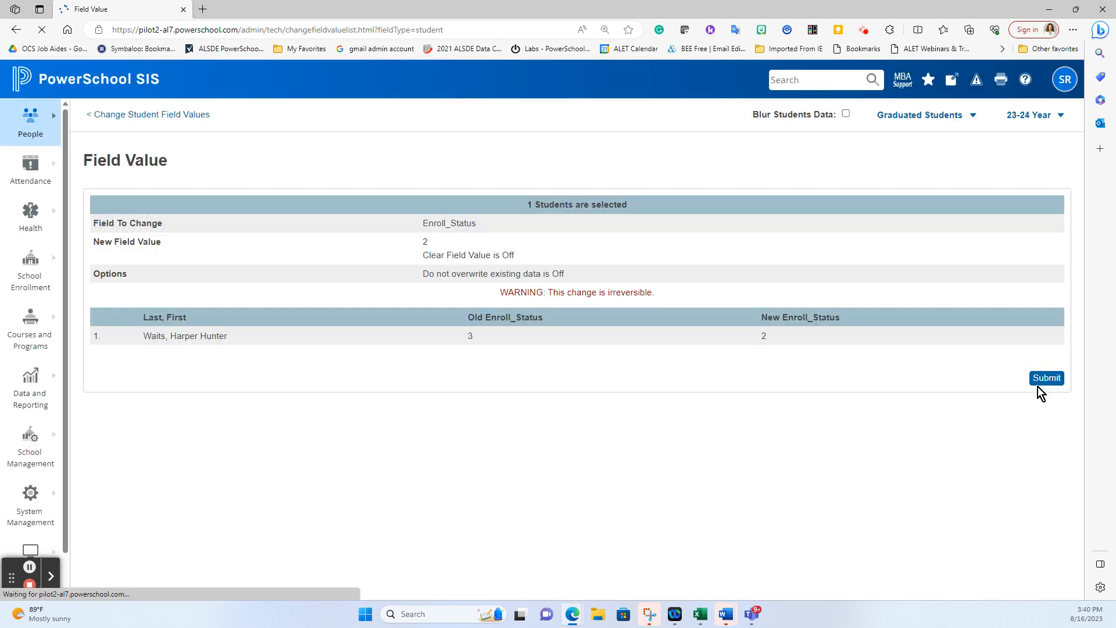
{"action": "left_click", "coordinate": [1038, 386]}
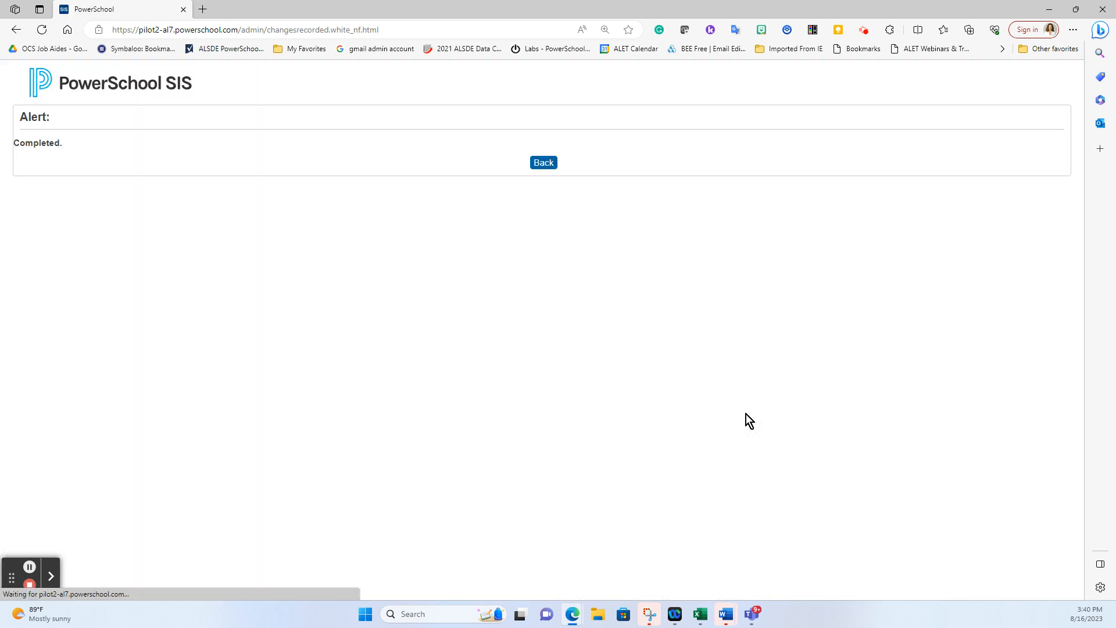
{"action": "left_click", "coordinate": [554, 168]}
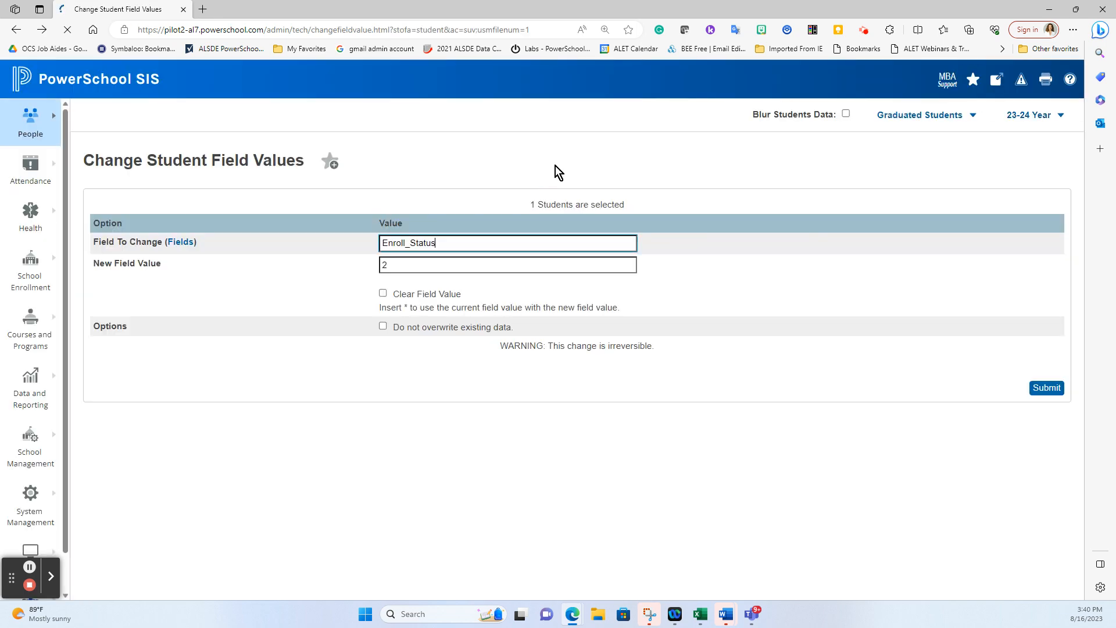
Transfer the grade 12 student from Graduated Students to Alabama High School within Opelika City Schools
{"action": "left_click", "coordinate": [93, 92]}
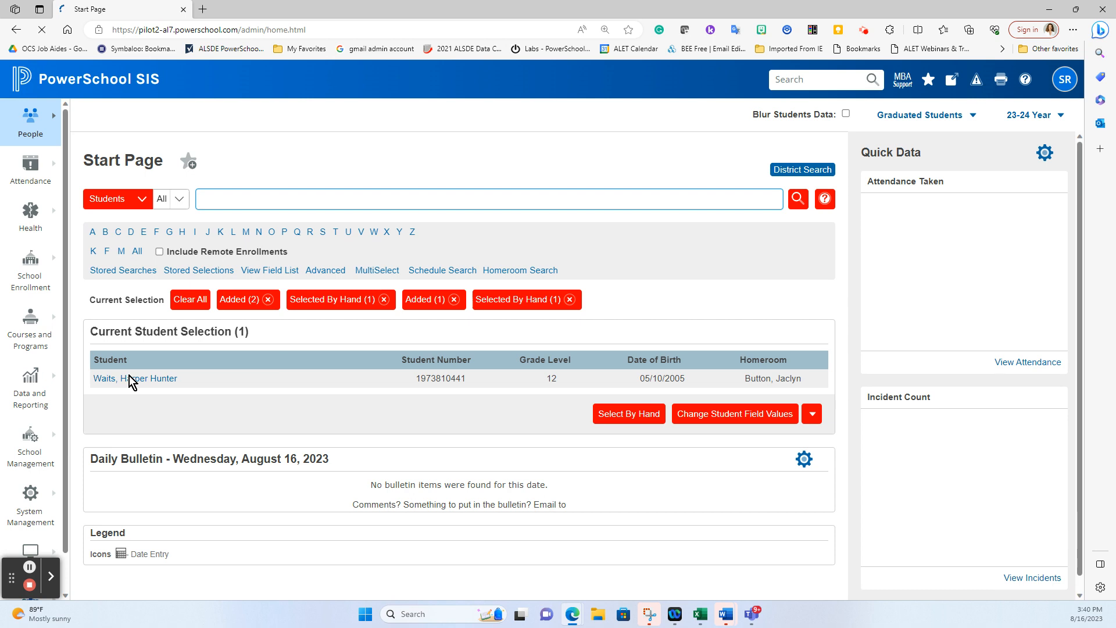
{"action": "left_click", "coordinate": [134, 378]}
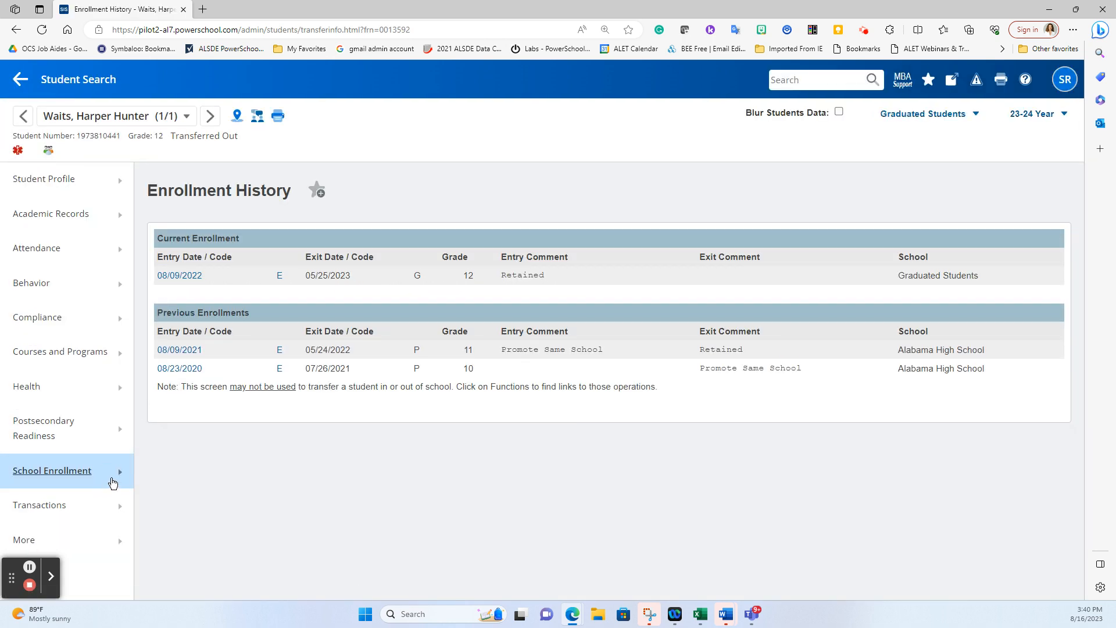
{"action": "left_click", "coordinate": [113, 483]}
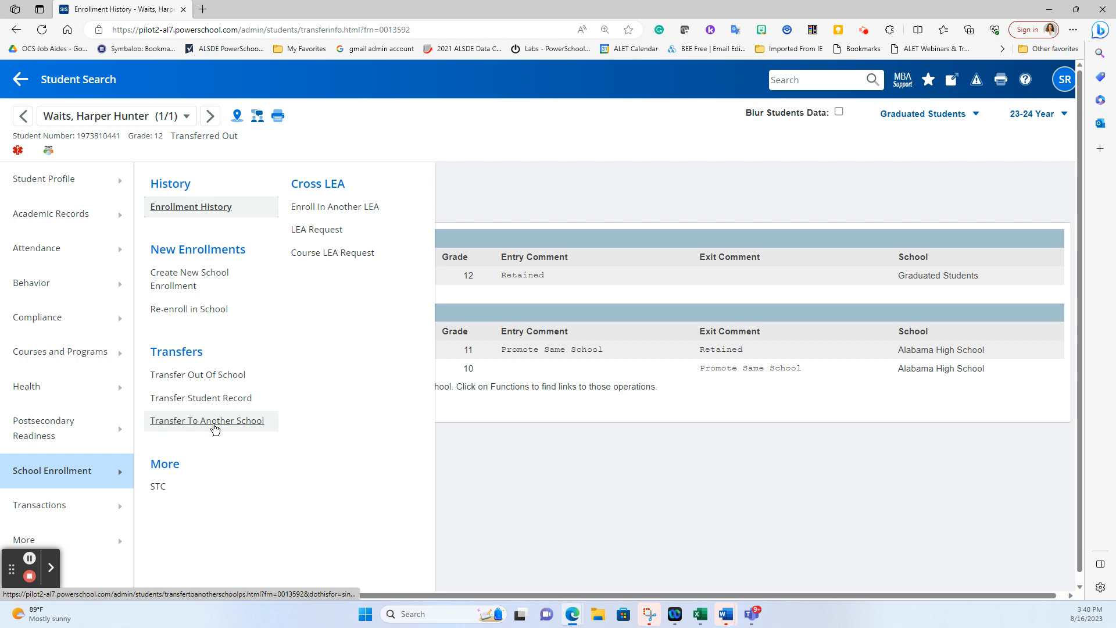
{"action": "left_click", "coordinate": [215, 429]}
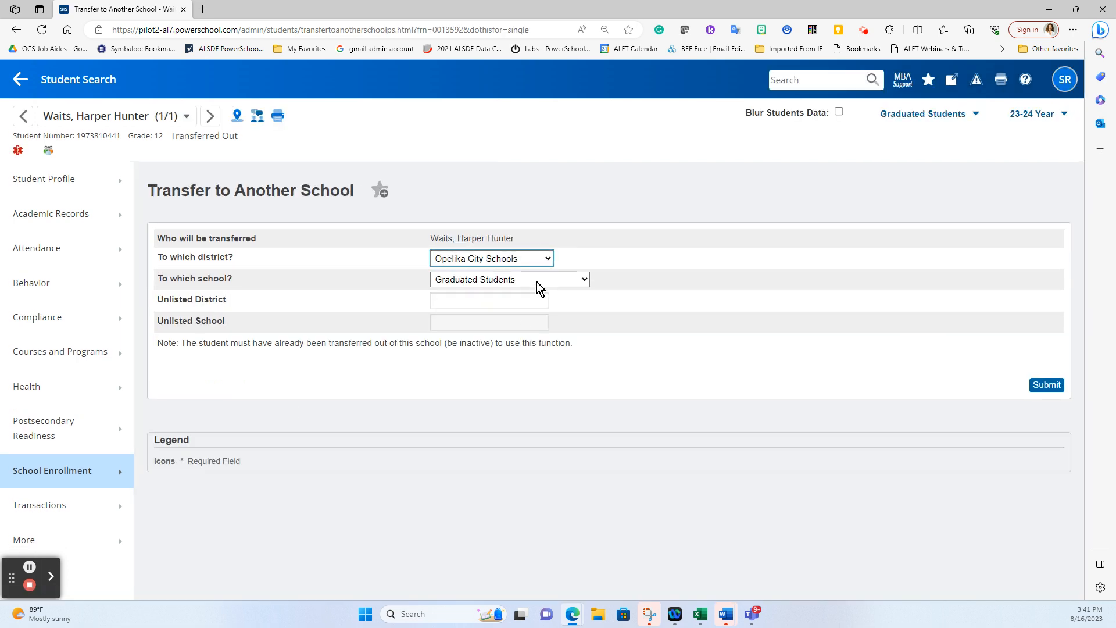
{"action": "left_click", "coordinate": [539, 285]}
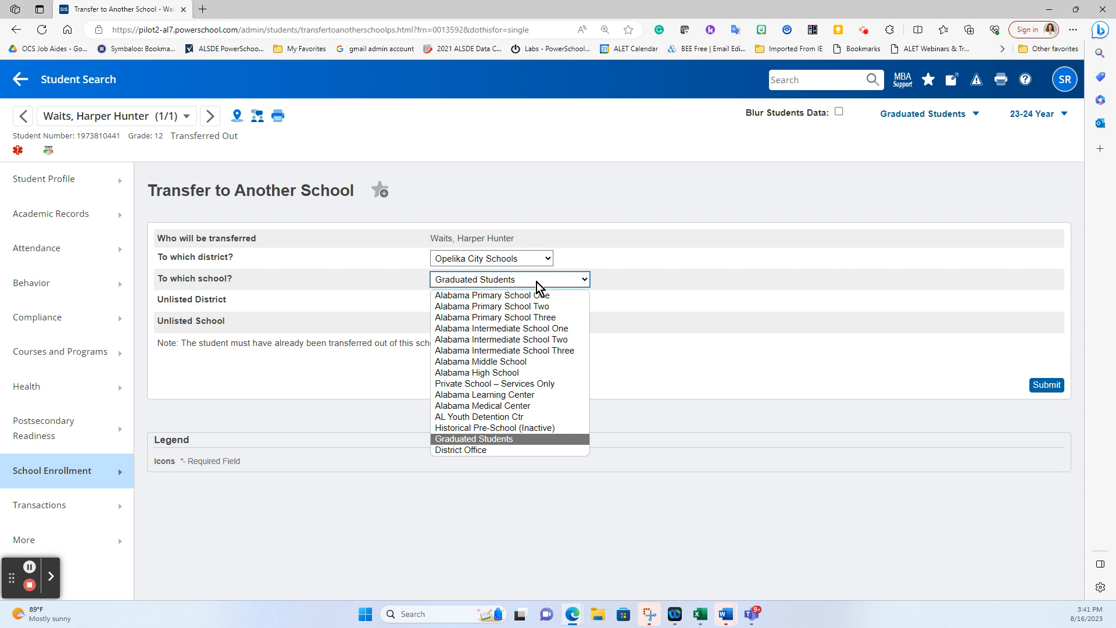
{"action": "left_click", "coordinate": [531, 373]}
{"action": "left_click", "coordinate": [1042, 389]}
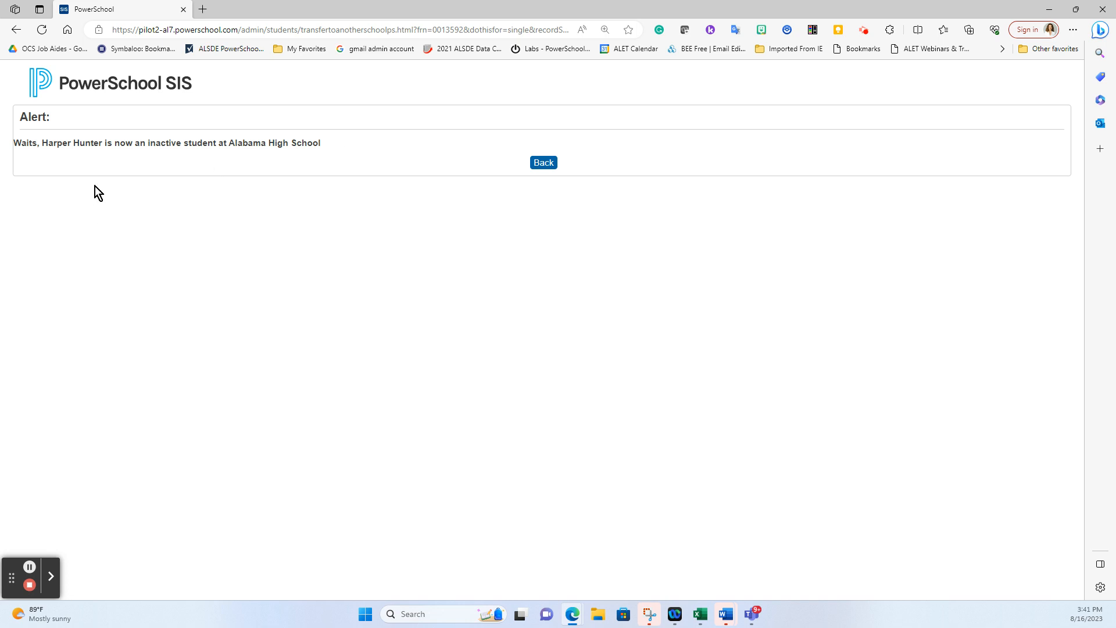
Return to the start page and switch the working school to Alabama High School
{"action": "left_click", "coordinate": [172, 82]}
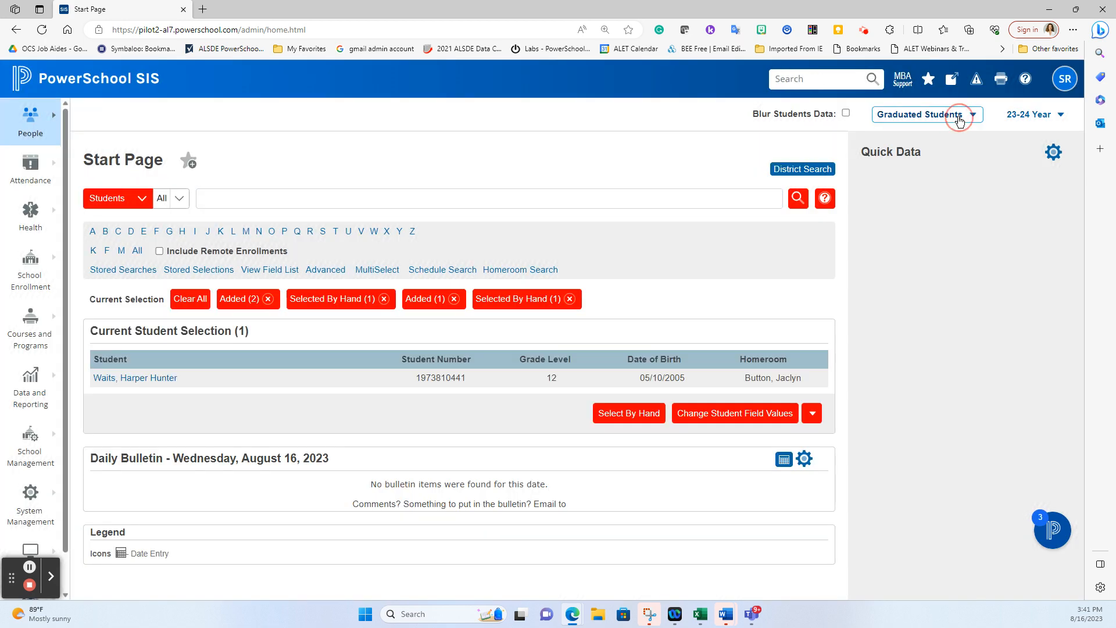
{"action": "left_click", "coordinate": [958, 115]}
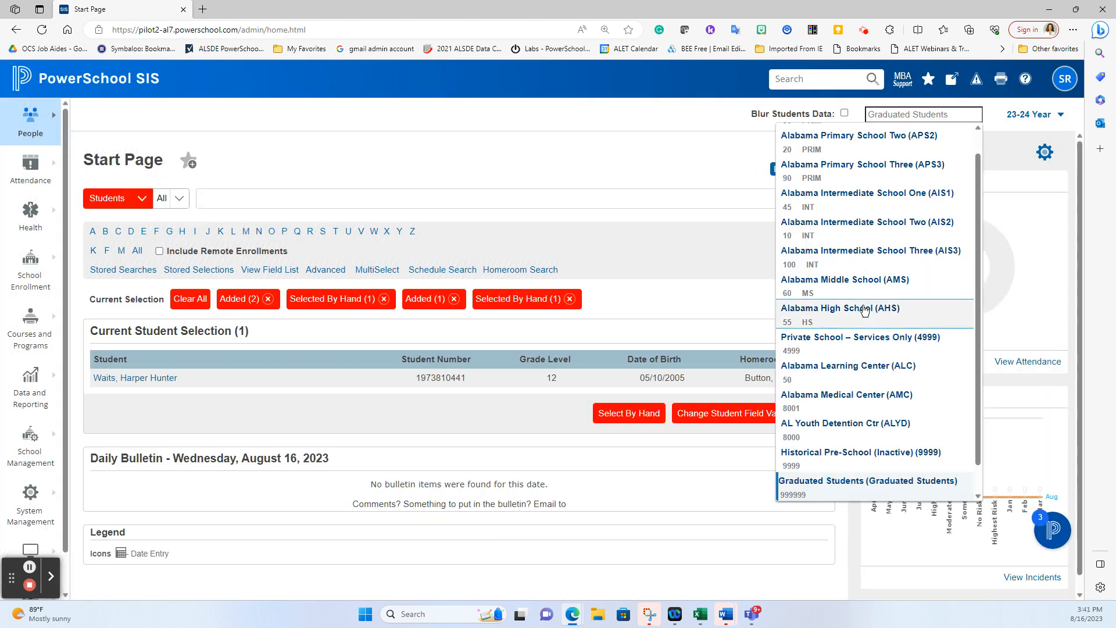
{"action": "left_click", "coordinate": [864, 308]}
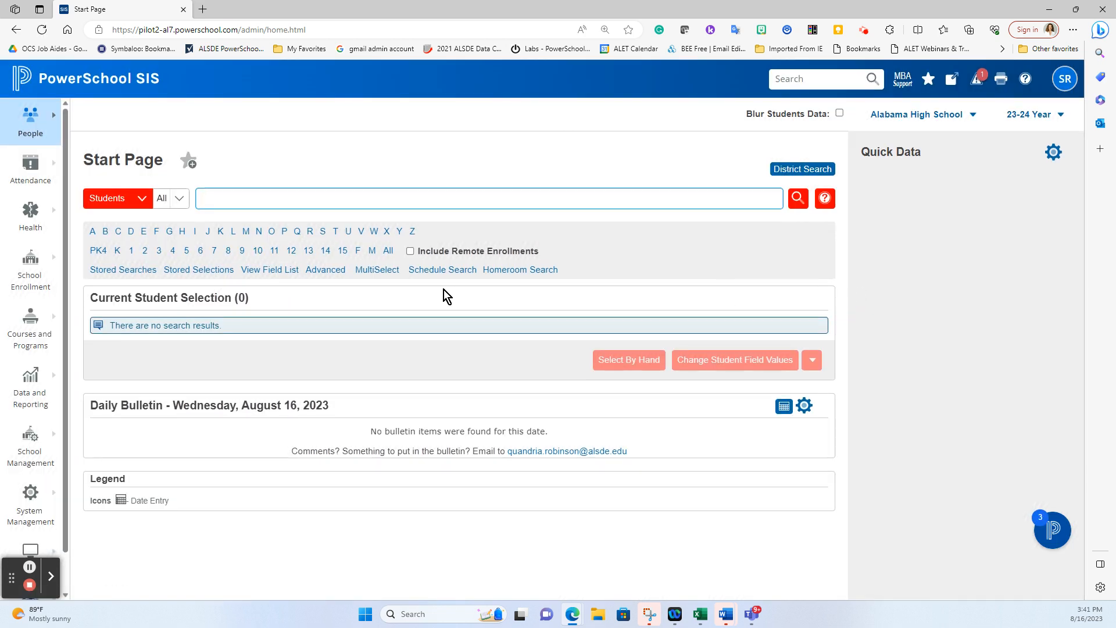
Search all students, including inactive ones, for the transferred student's last name and open the grade 12 student's enrollment history
{"action": "type", "text": "/"}
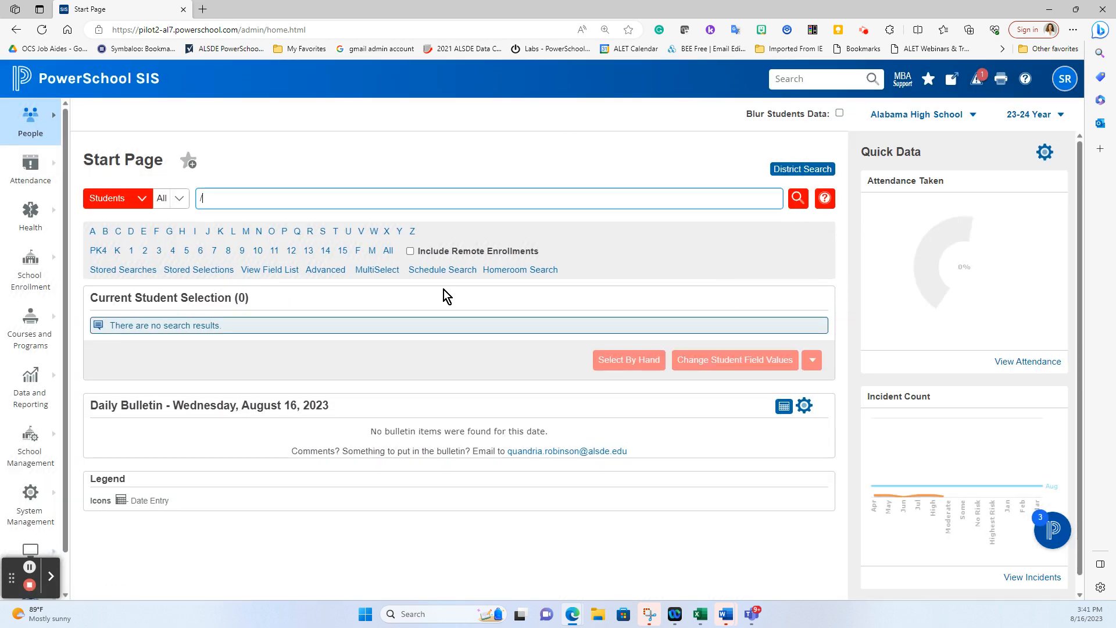
{"action": "type", "text": "wait"}
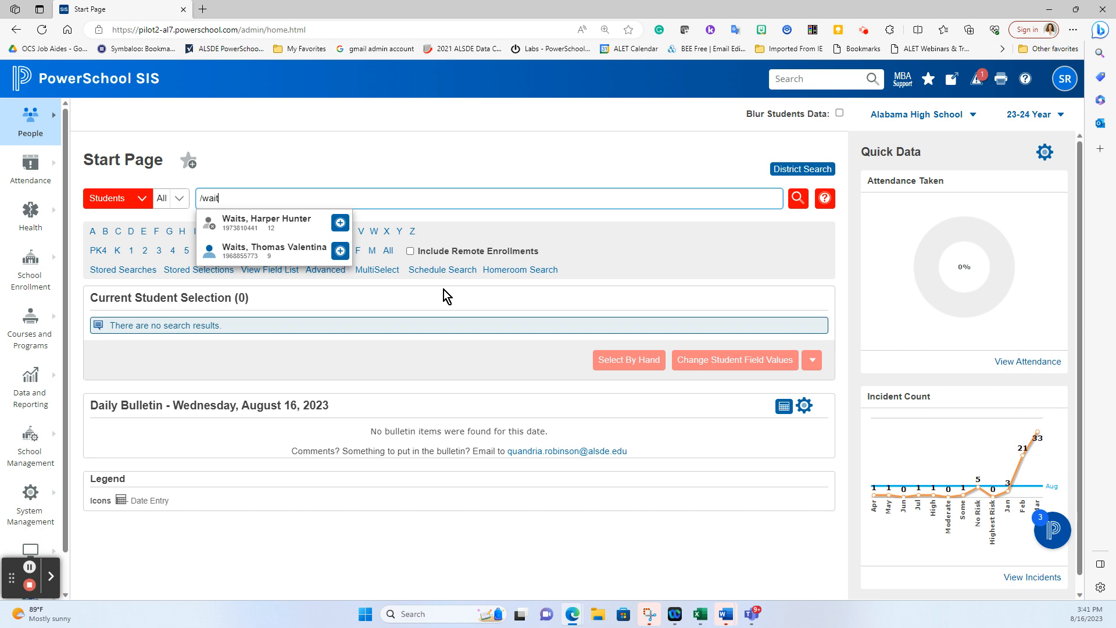
{"action": "left_click", "coordinate": [278, 227]}
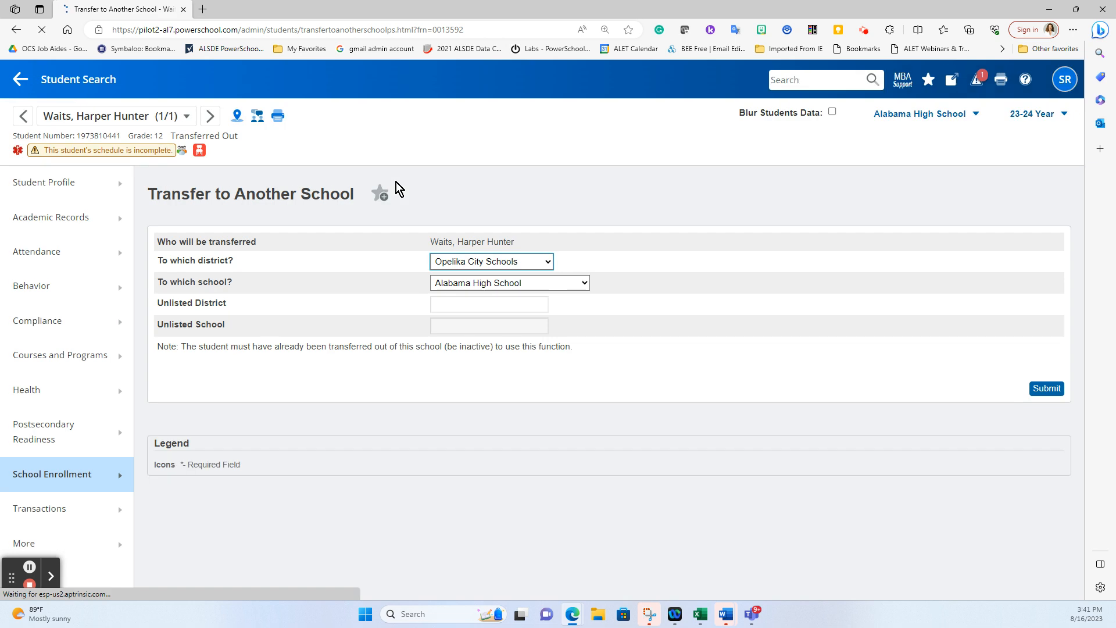
{"action": "left_click", "coordinate": [72, 475]}
{"action": "left_click", "coordinate": [185, 211]}
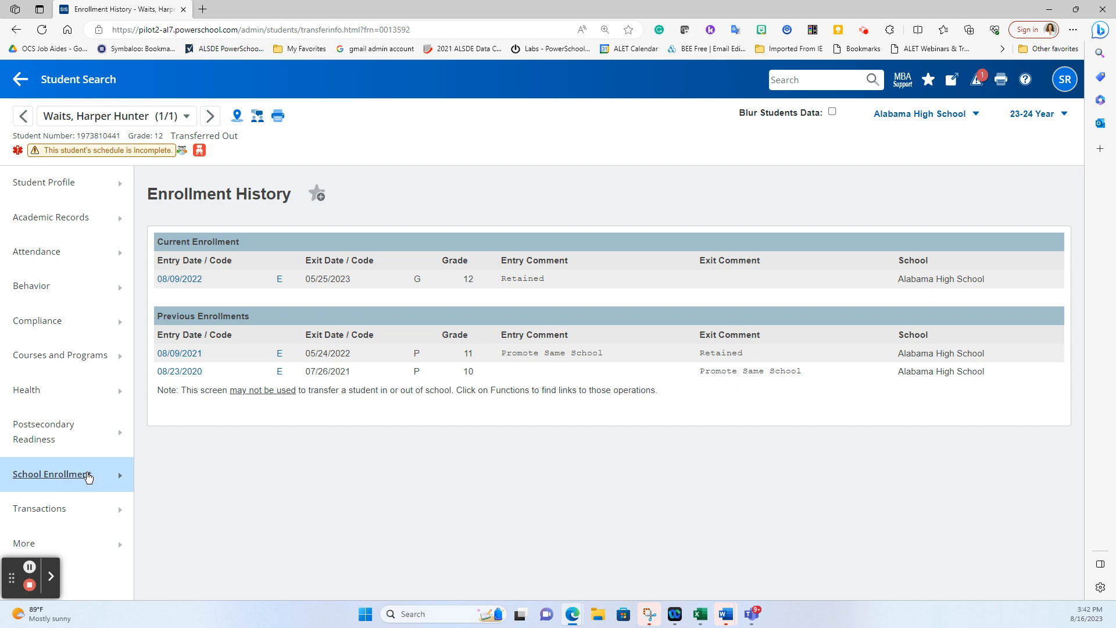
Try to create a new school enrollment for the transferred student
{"action": "left_click", "coordinate": [89, 477]}
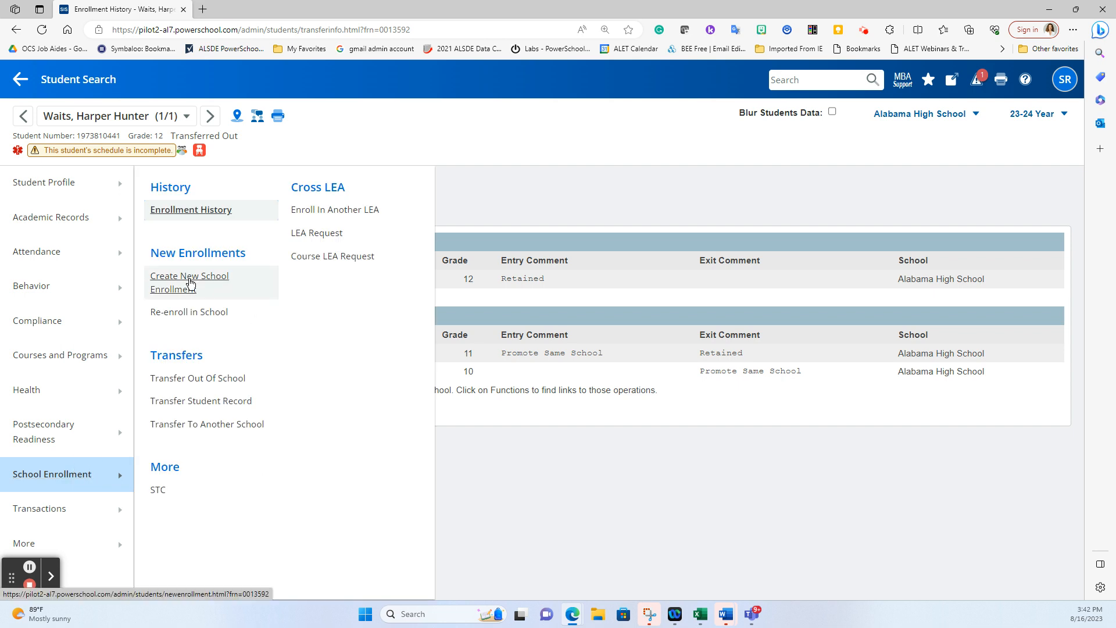
{"action": "left_click", "coordinate": [190, 283]}
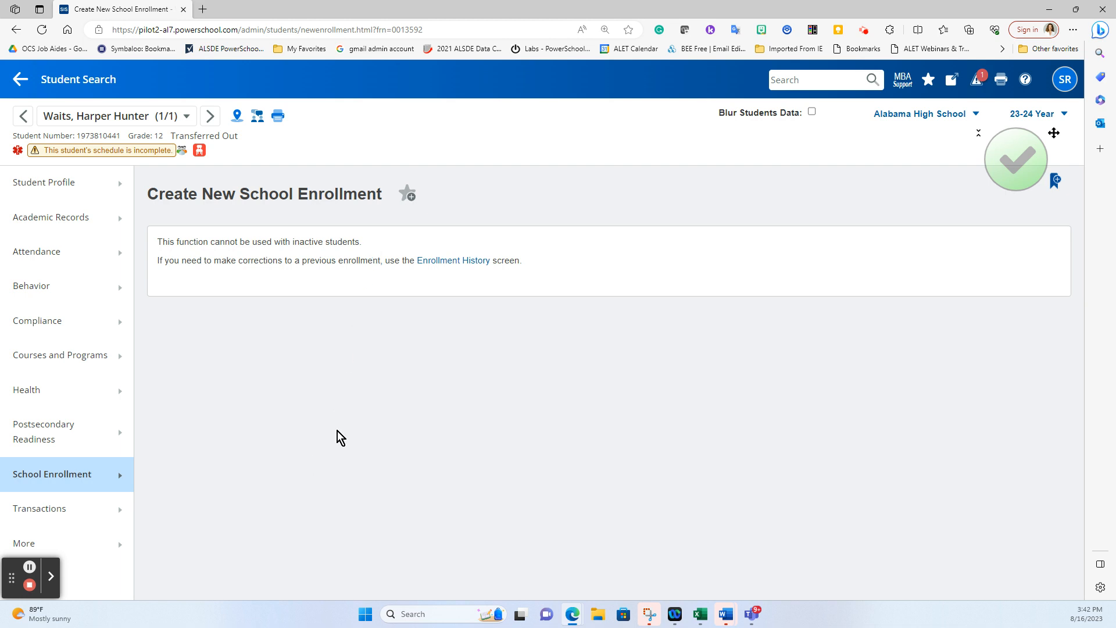
Change the transferred student's Enroll_Status field value to 0 at Alabama High School and submit the change
{"action": "left_click", "coordinate": [29, 86]}
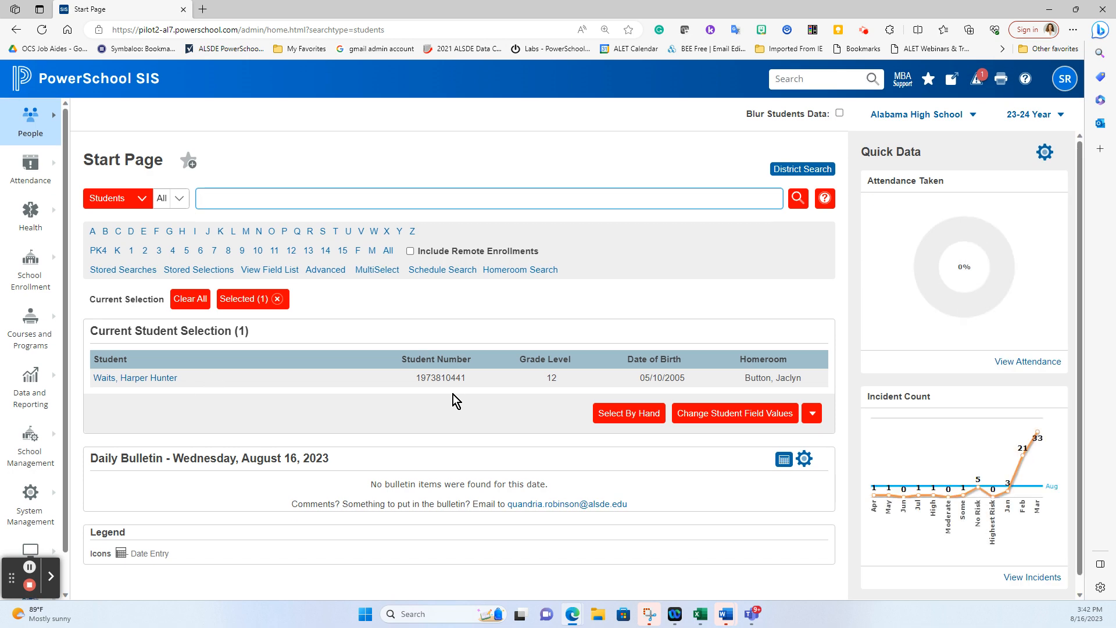
{"action": "left_click", "coordinate": [723, 418]}
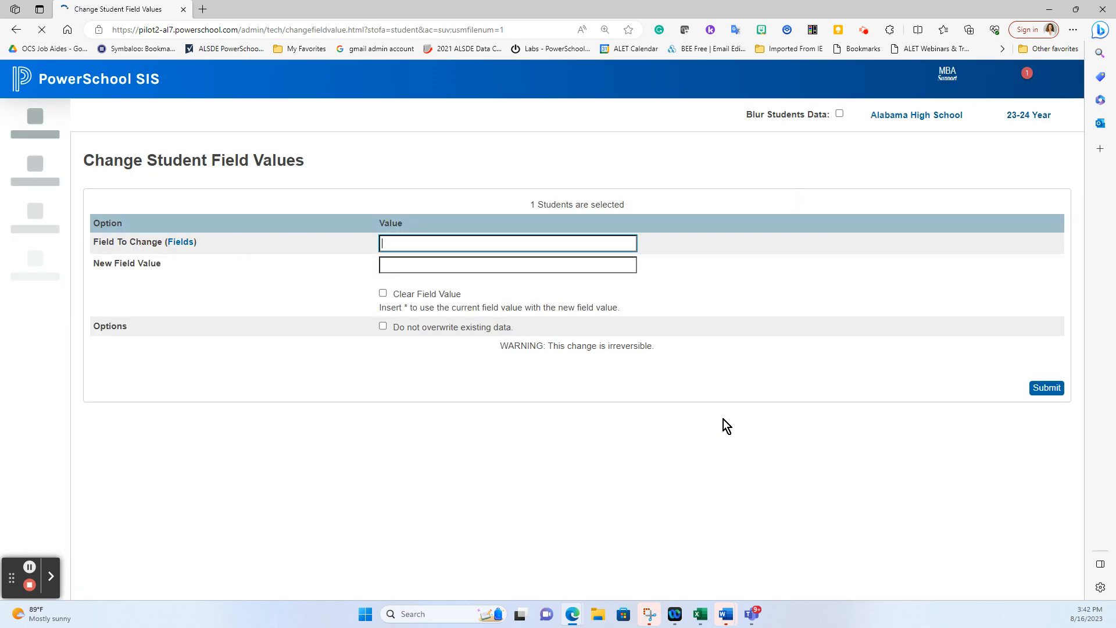
{"action": "type", "text": "enroll_Status"}
{"action": "left_click", "coordinate": [449, 282]}
{"action": "left_click", "coordinate": [455, 264]}
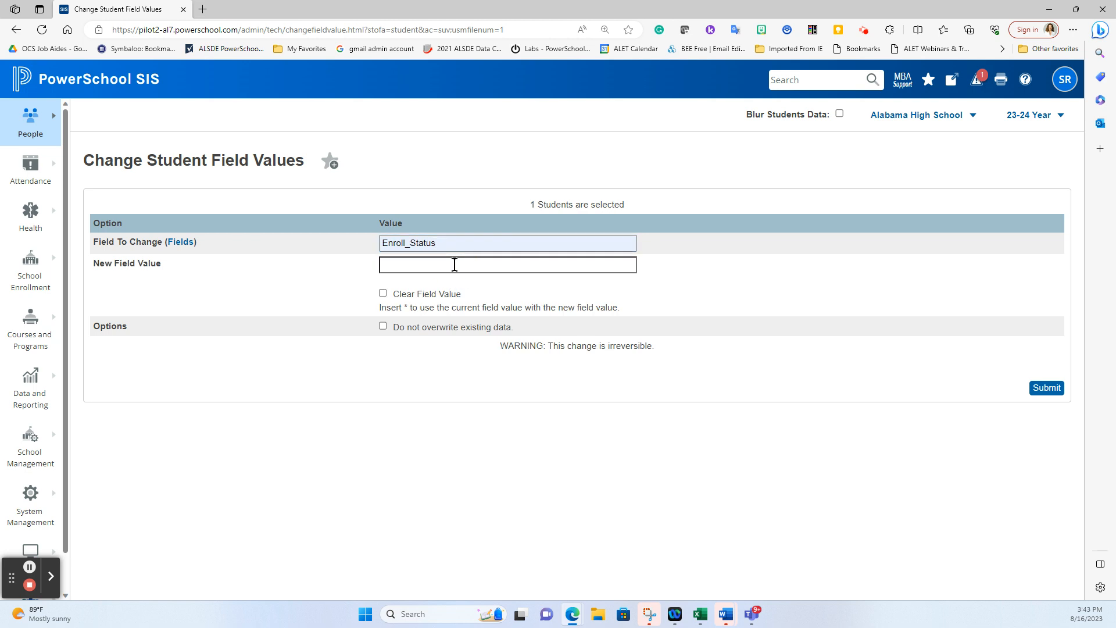
{"action": "type", "text": "0"}
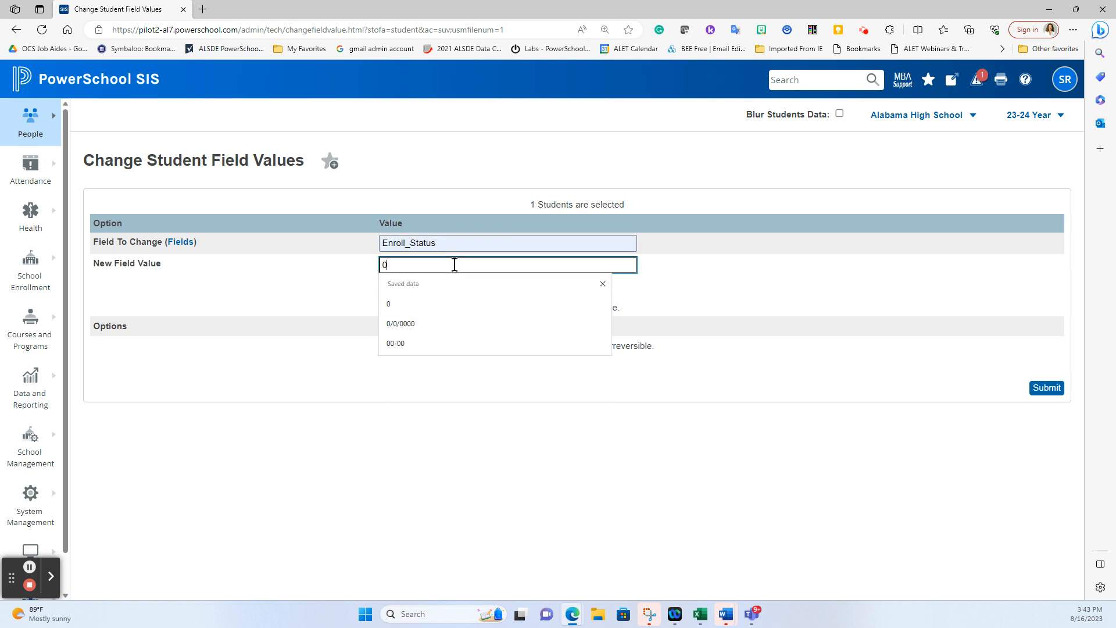
{"action": "left_click", "coordinate": [1050, 388]}
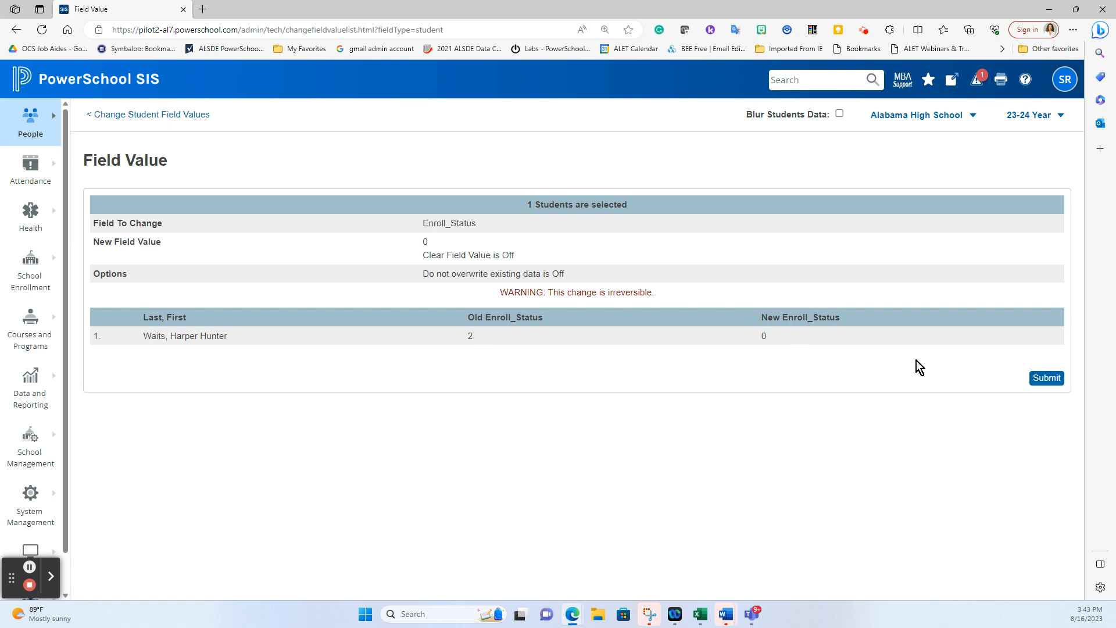
{"action": "left_click", "coordinate": [1033, 381]}
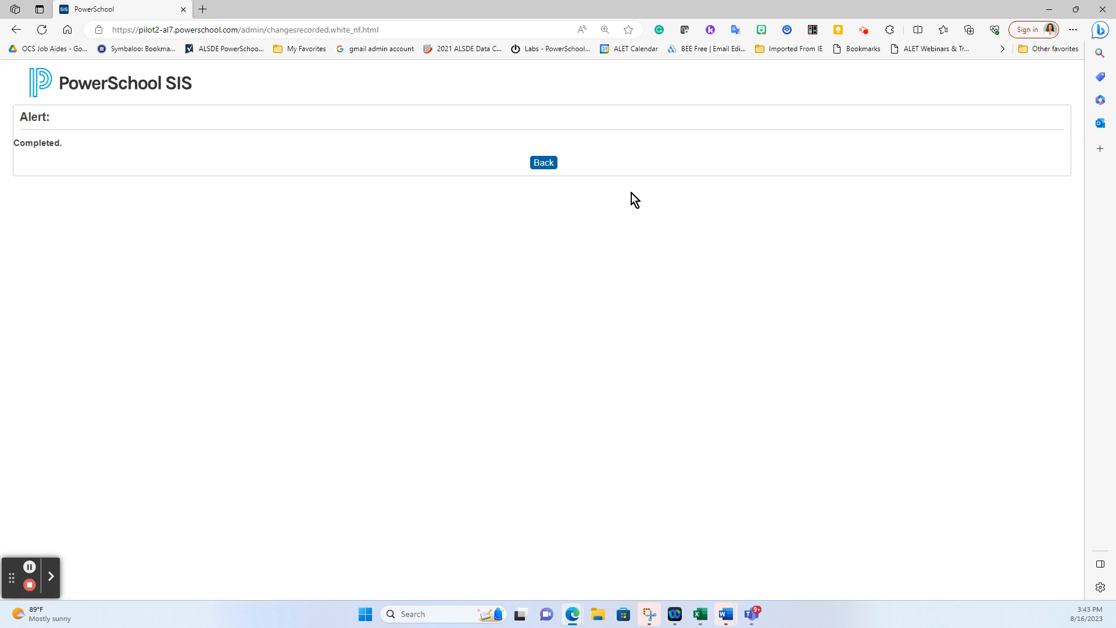
{"action": "left_click", "coordinate": [546, 168]}
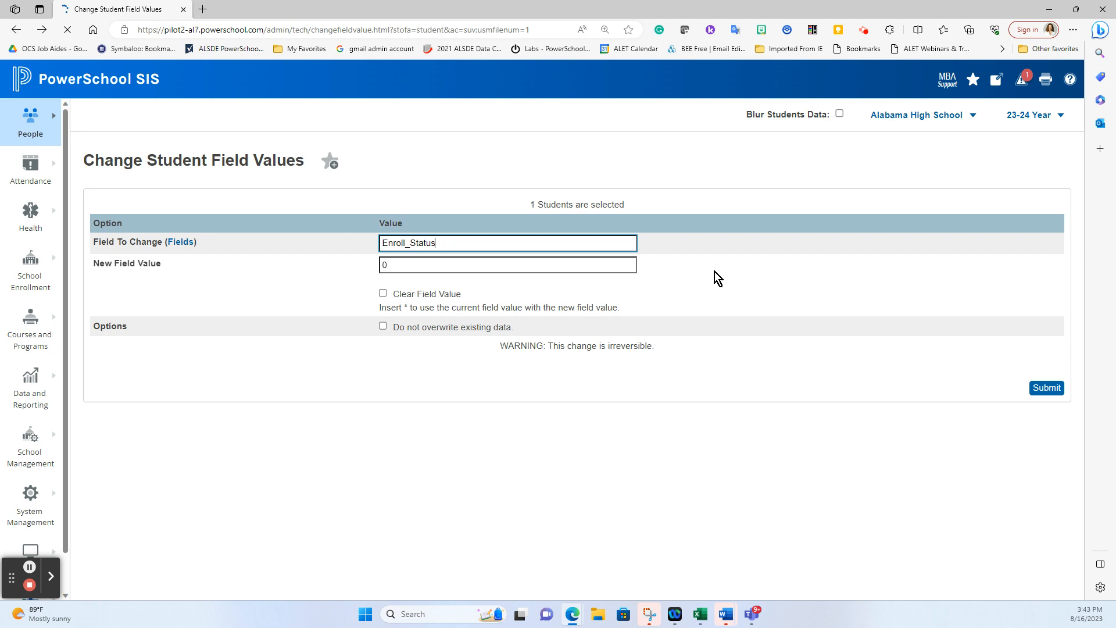
Reopen the grade 12 student's record from the start page and review the enrollment history for the current enrollment's dates and exit code
{"action": "left_click", "coordinate": [86, 85]}
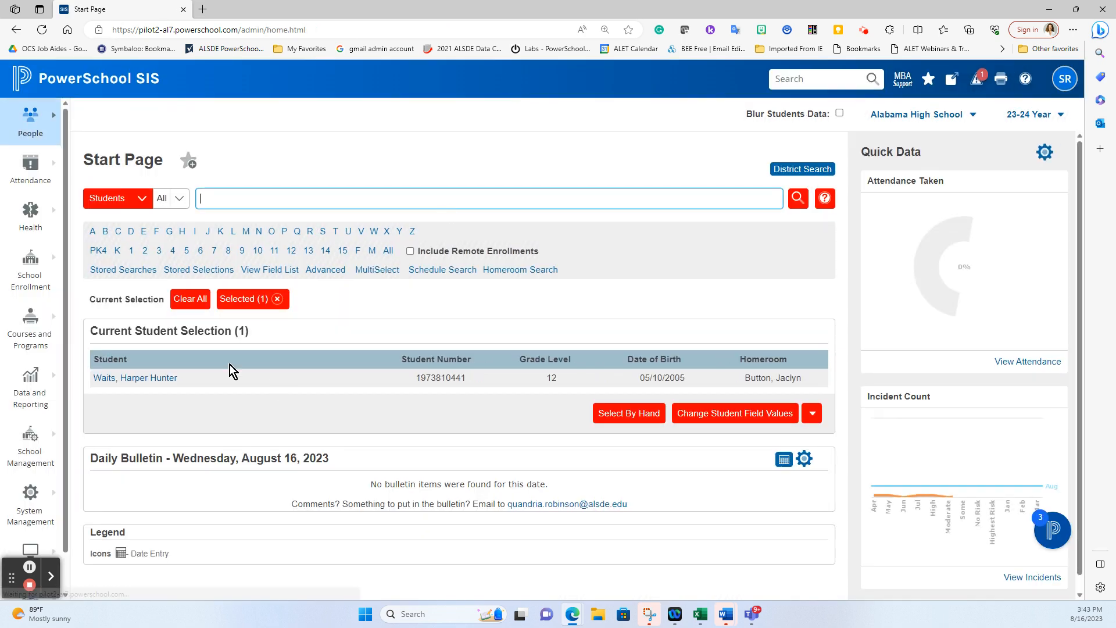
{"action": "left_click", "coordinate": [156, 379]}
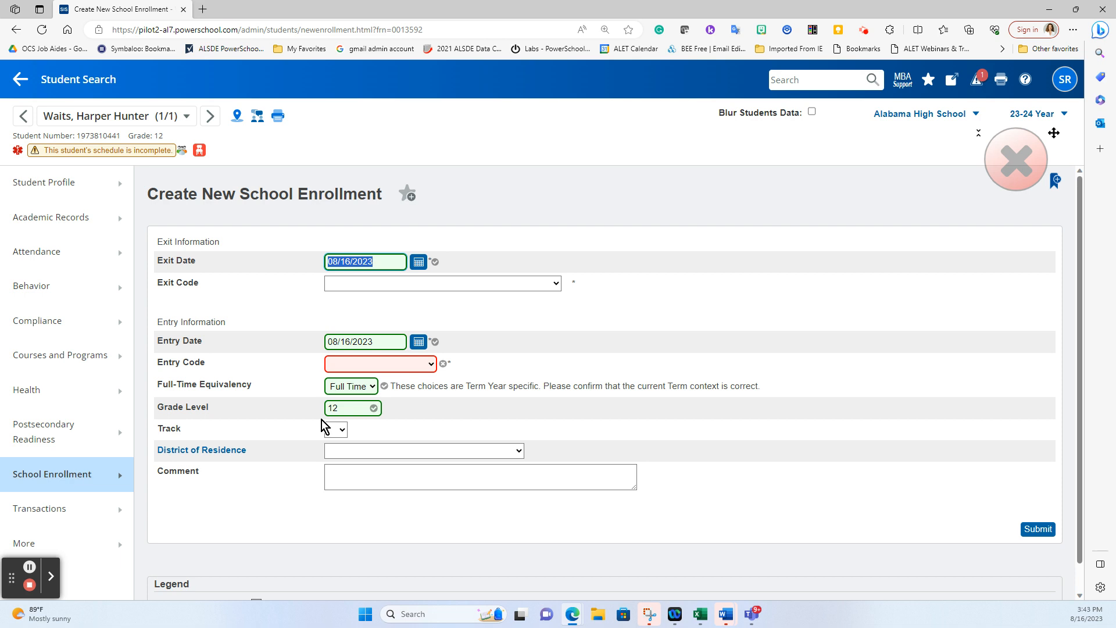
{"action": "left_click", "coordinate": [76, 483]}
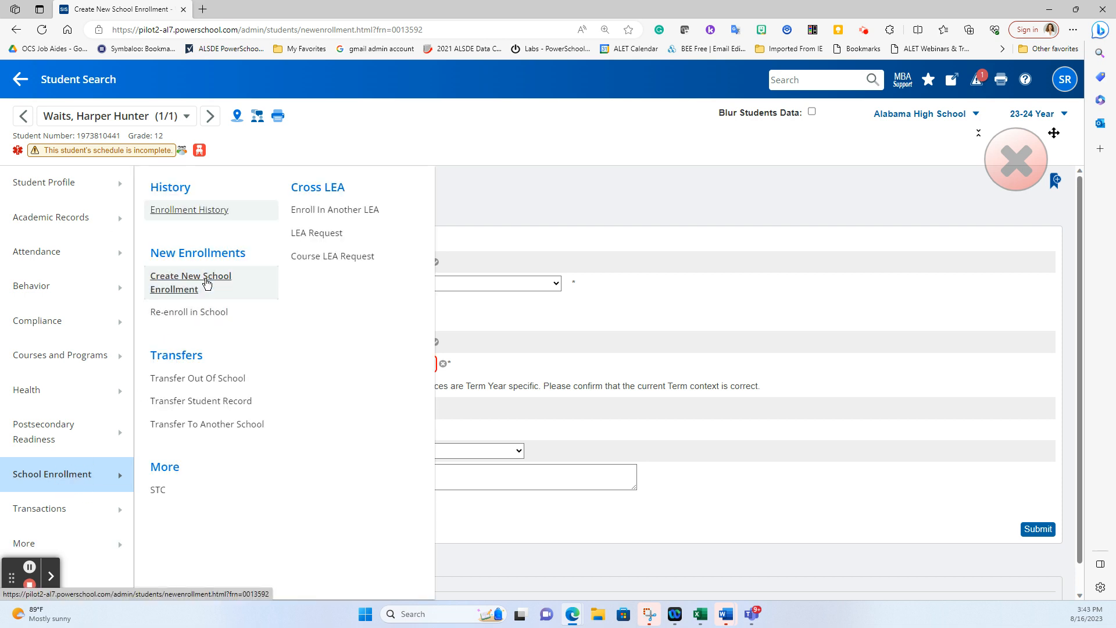
{"action": "left_click", "coordinate": [207, 286]}
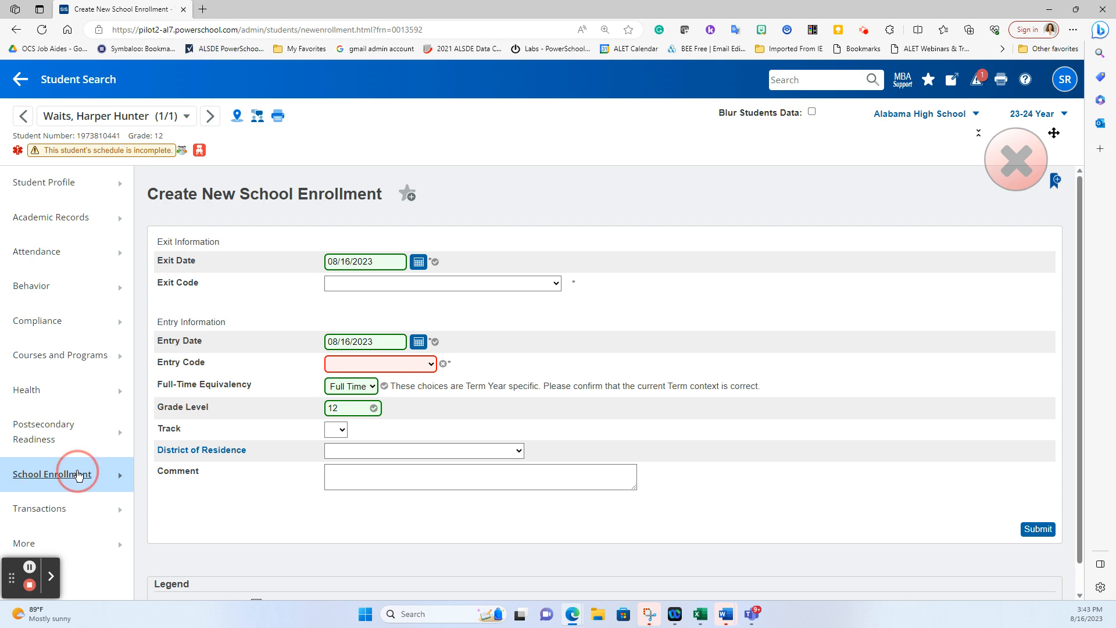
{"action": "left_click", "coordinate": [78, 474]}
{"action": "left_click", "coordinate": [197, 214]}
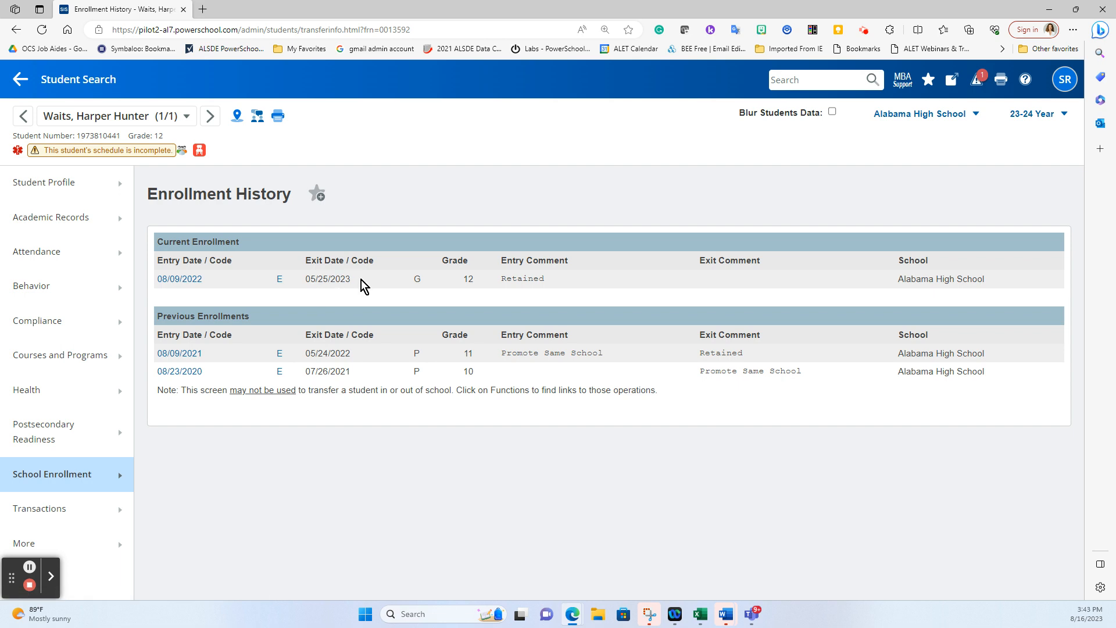
Start a new school enrollment for the student with exit date 05/26/2023 and exit code Graduated (G)
{"action": "left_click", "coordinate": [92, 477]}
{"action": "left_click", "coordinate": [181, 286]}
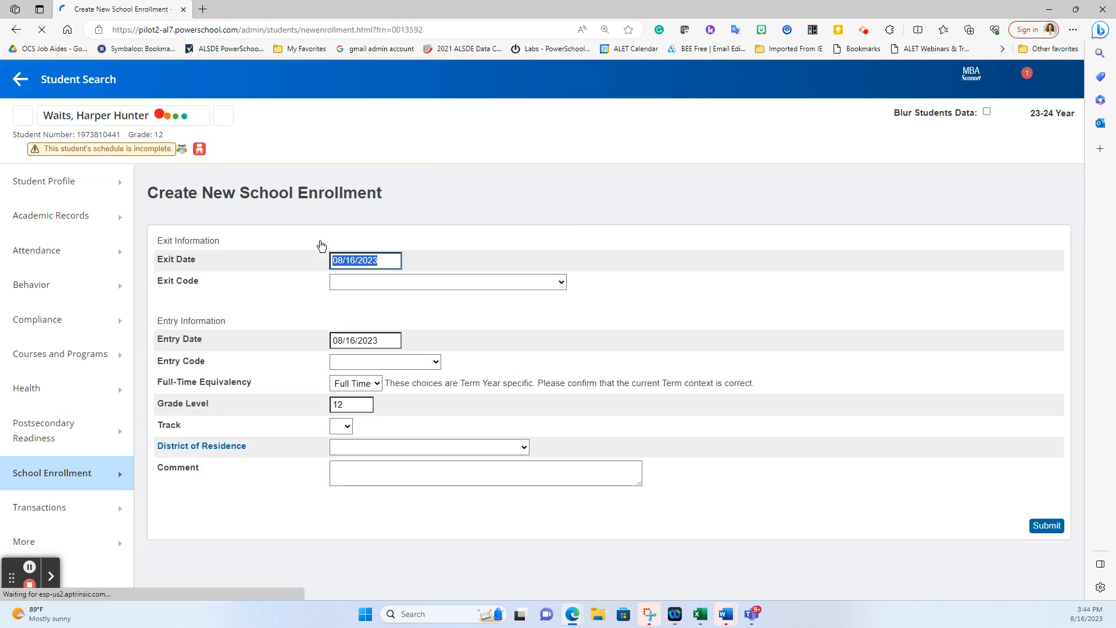
{"action": "left_click", "coordinate": [391, 263]}
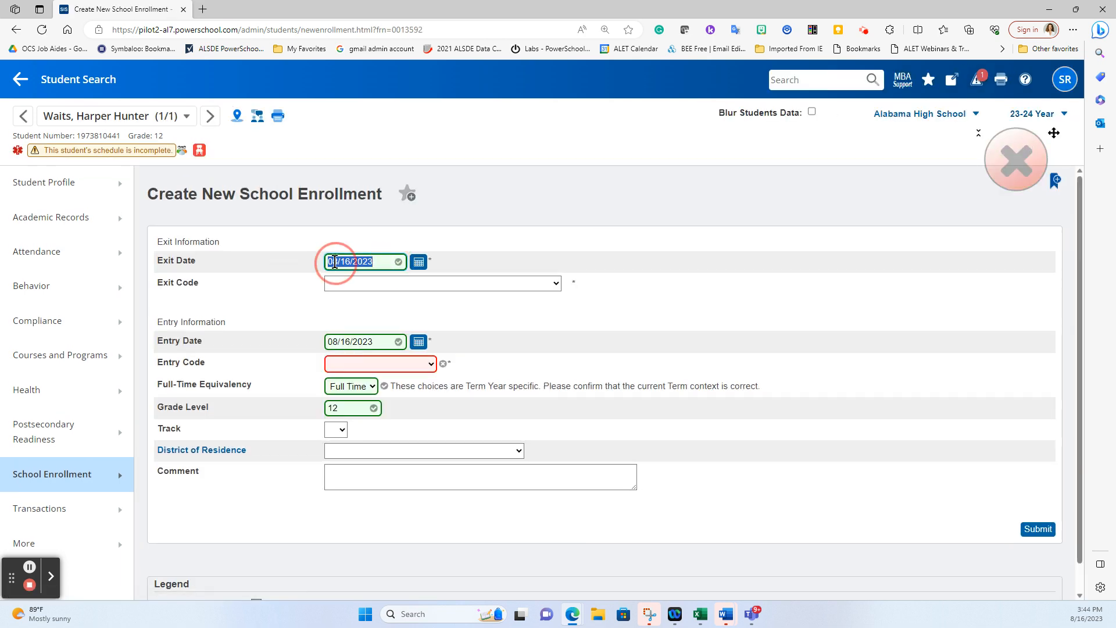
{"action": "type", "text": "6/2023"}
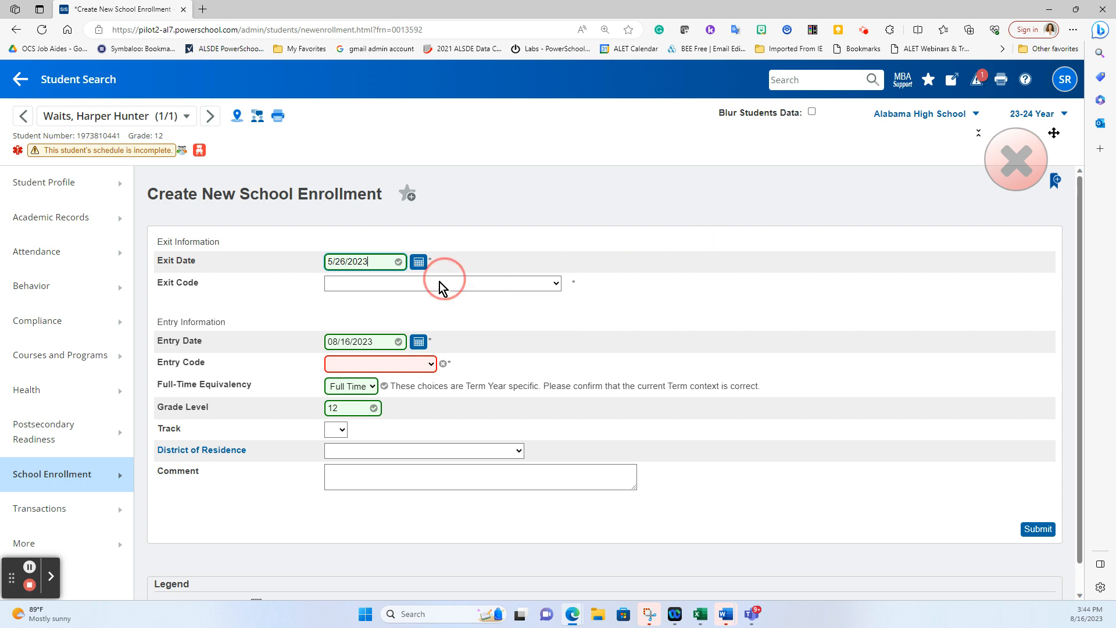
{"action": "left_click", "coordinate": [444, 284]}
{"action": "scroll", "coordinate": [431, 456], "scroll_direction": "down", "scroll_amount": 10}
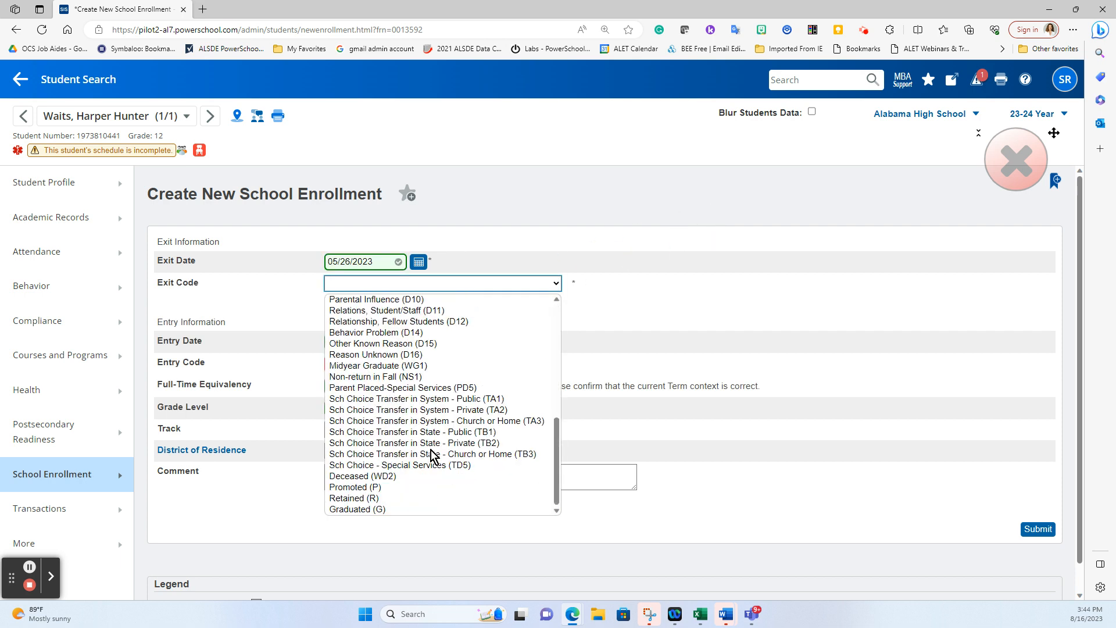
{"action": "left_click", "coordinate": [422, 510]}
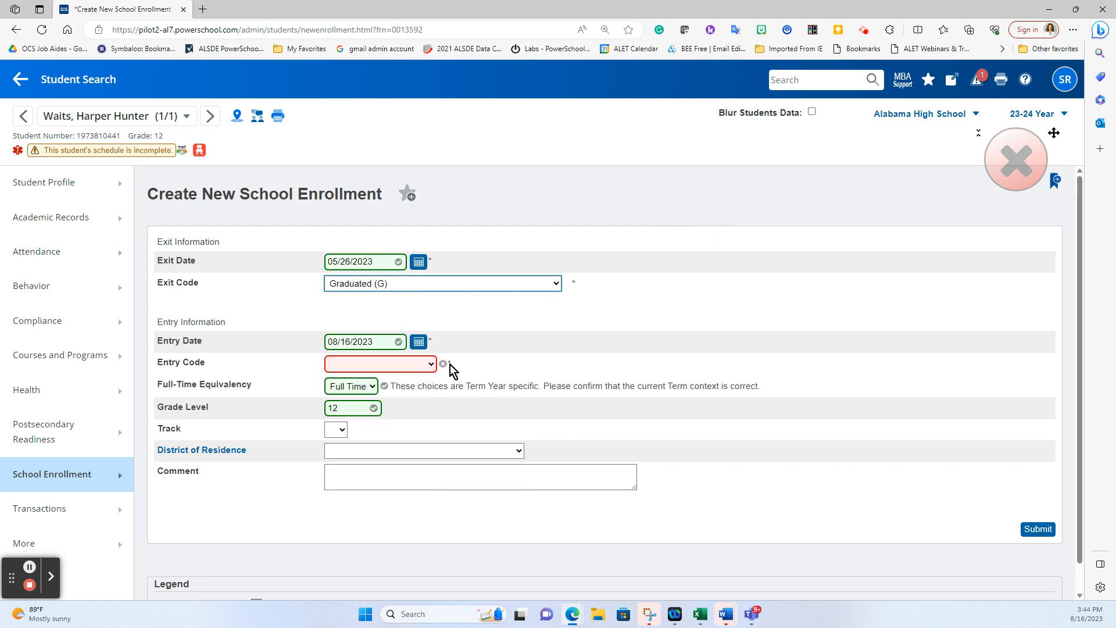
Set the new enrollment's entry date to 05/26/2023 and its entry code to Resident Enrollment (E)
{"action": "left_click", "coordinate": [386, 340]}
{"action": "type", "text": "5"}
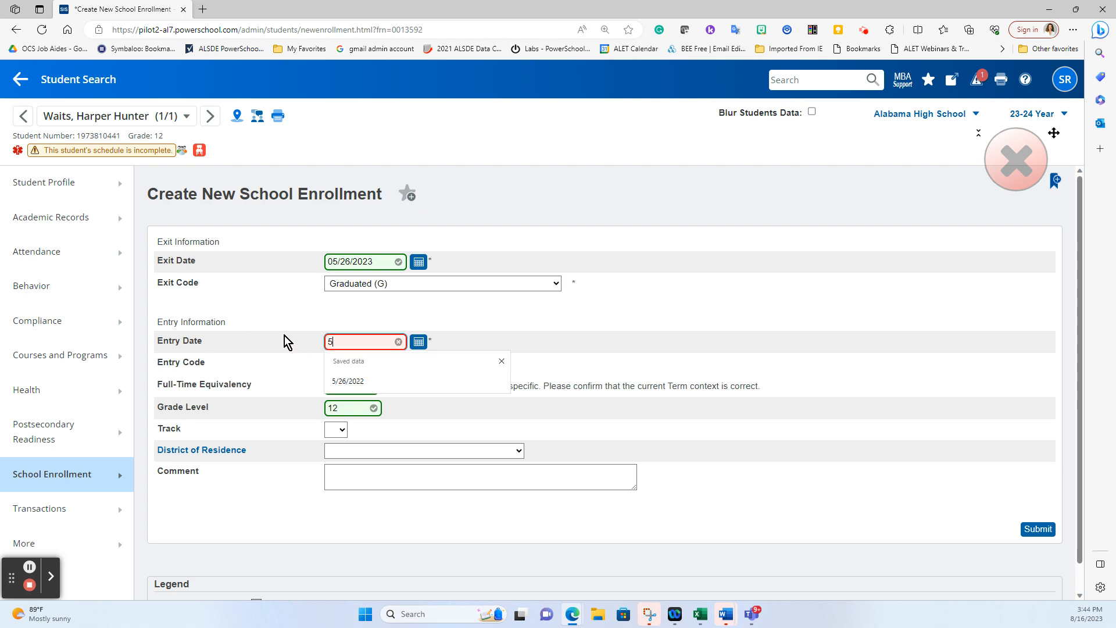
{"action": "type", "text": "/26/2023"}
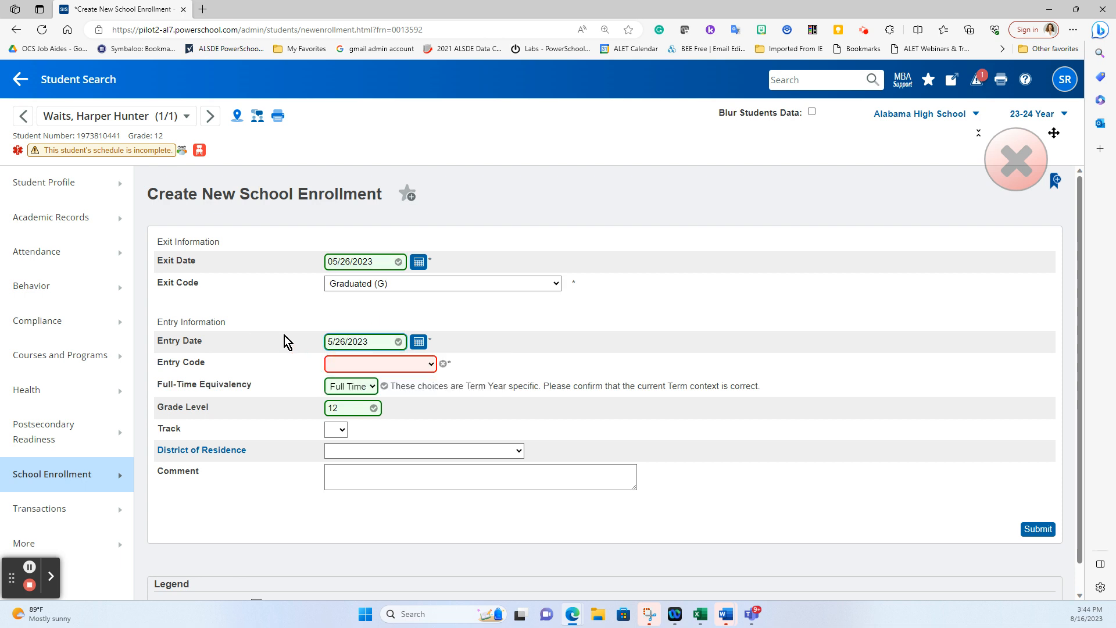
{"action": "left_click", "coordinate": [387, 365]}
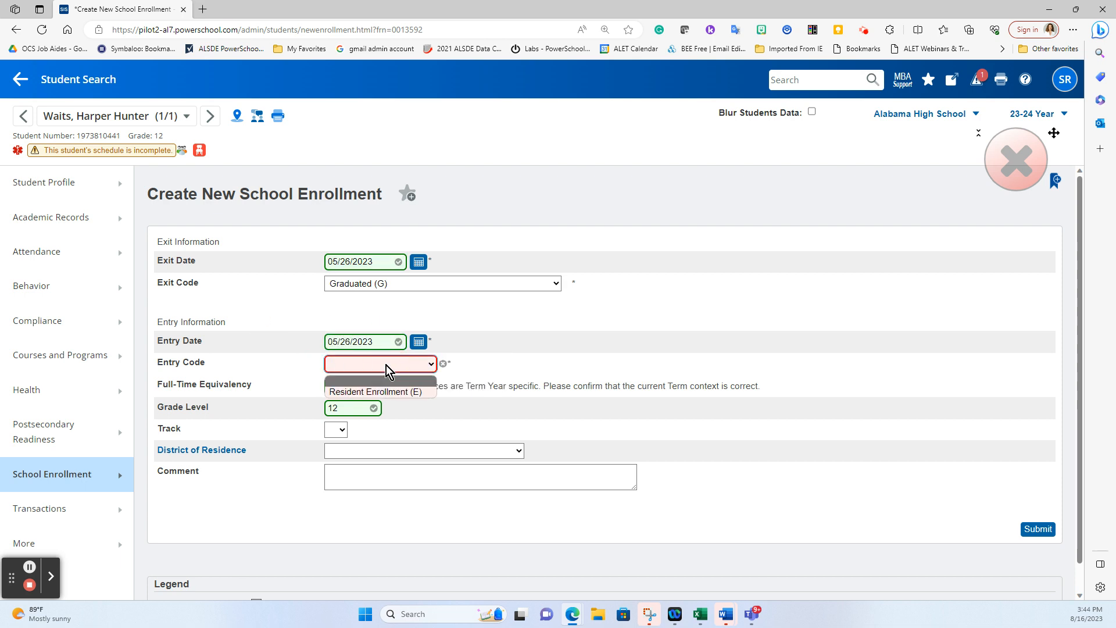
{"action": "left_click", "coordinate": [389, 392]}
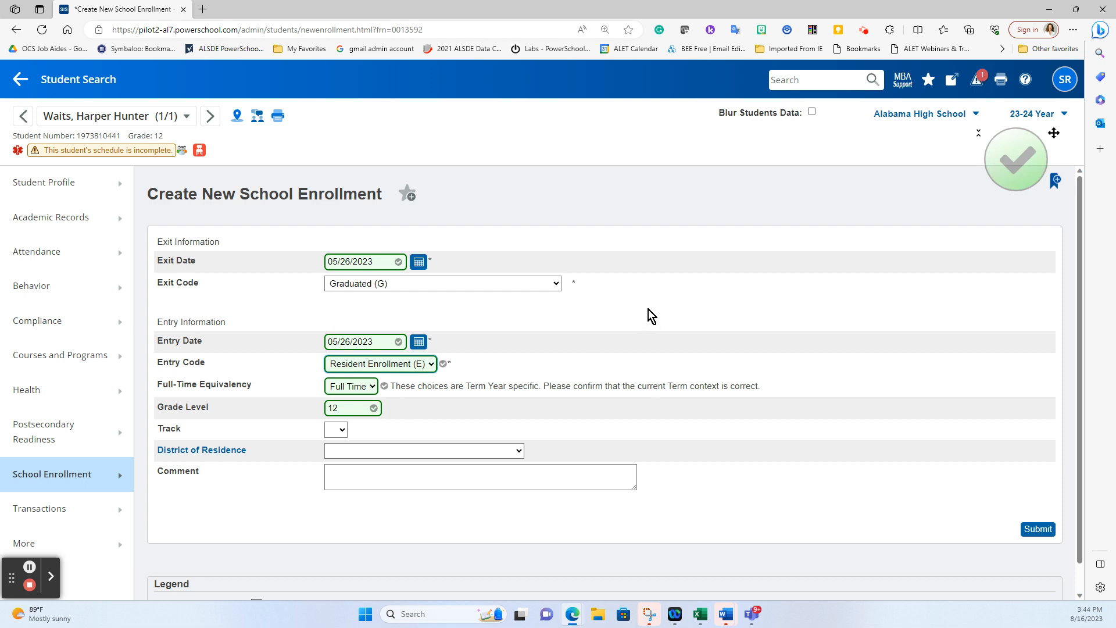
Submit the new school enrollment and check the student's enrollment history
{"action": "left_click", "coordinate": [1038, 529]}
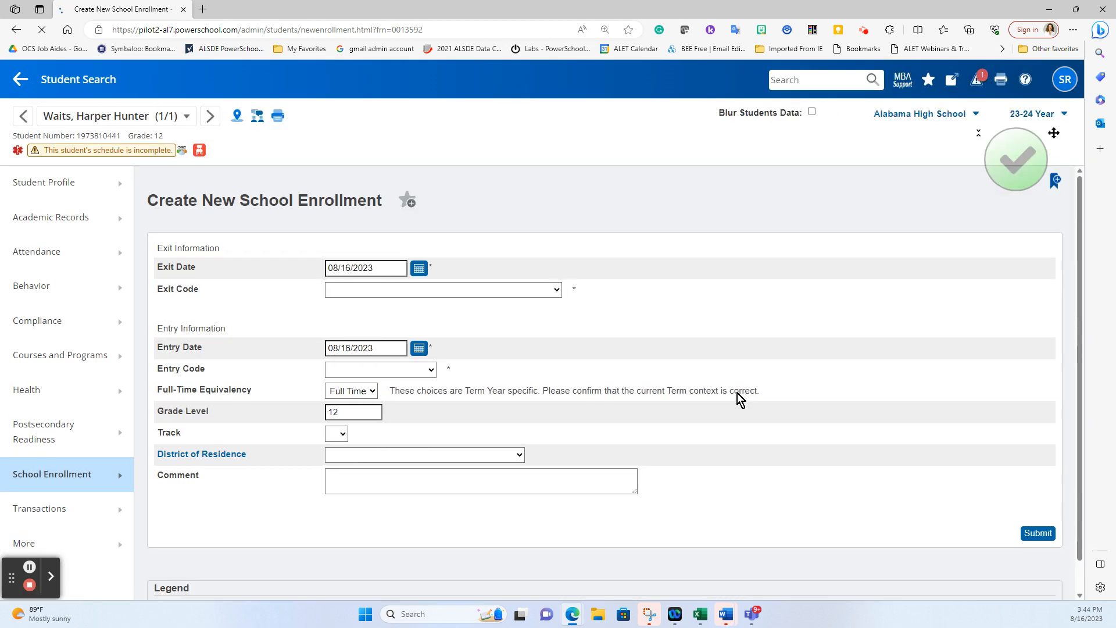
{"action": "left_click", "coordinate": [54, 483]}
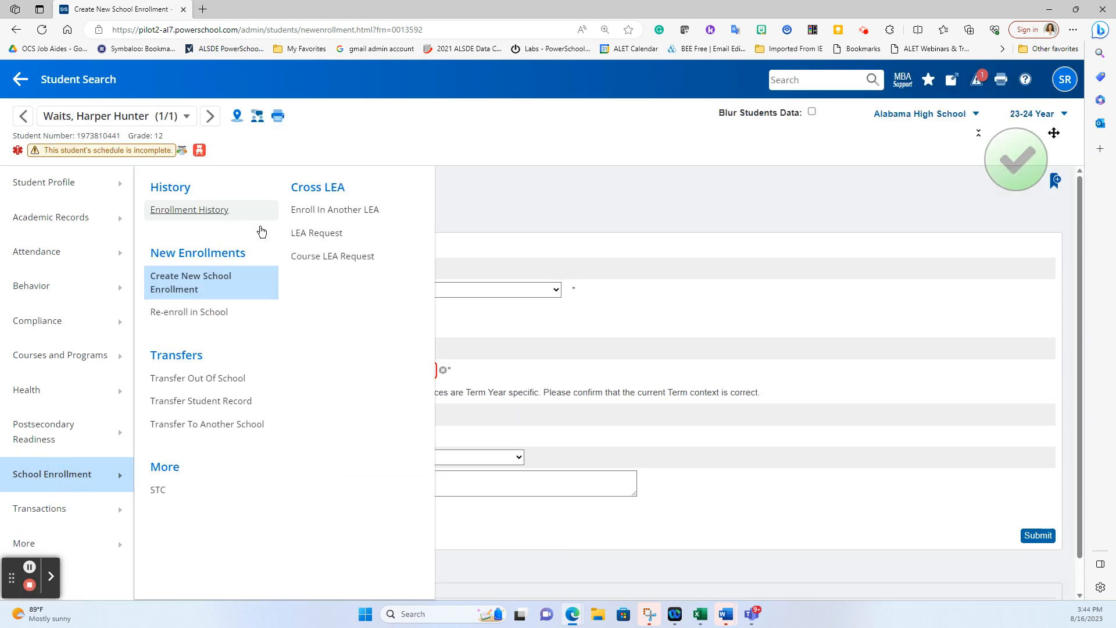
{"action": "left_click", "coordinate": [197, 217]}
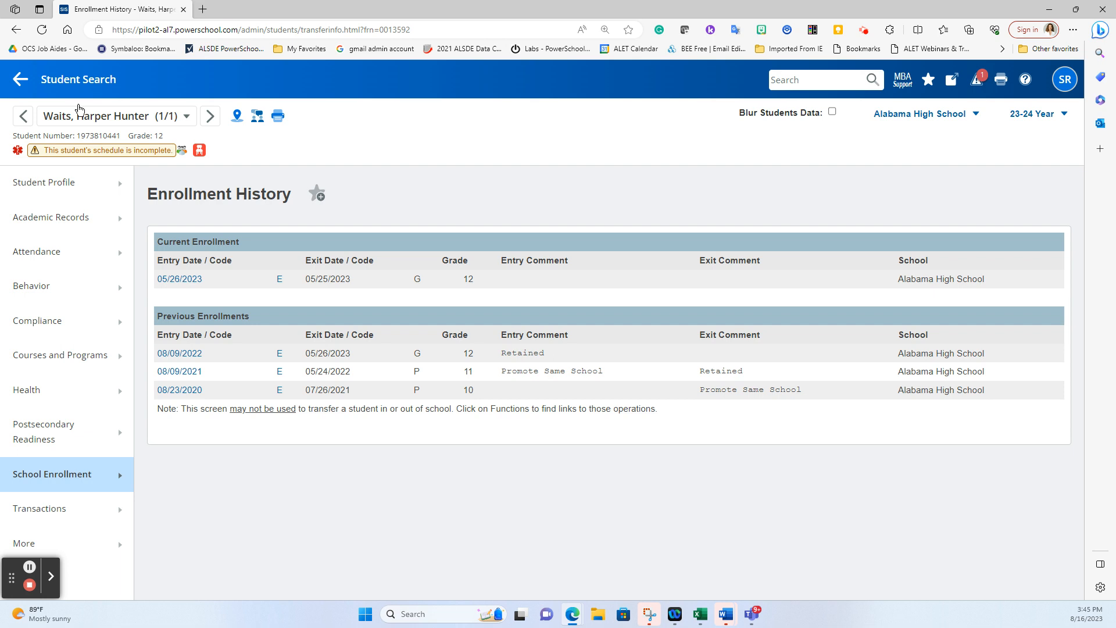
Change the selected student's enroll_status field value to 2 and submit the change
{"action": "left_click", "coordinate": [78, 80]}
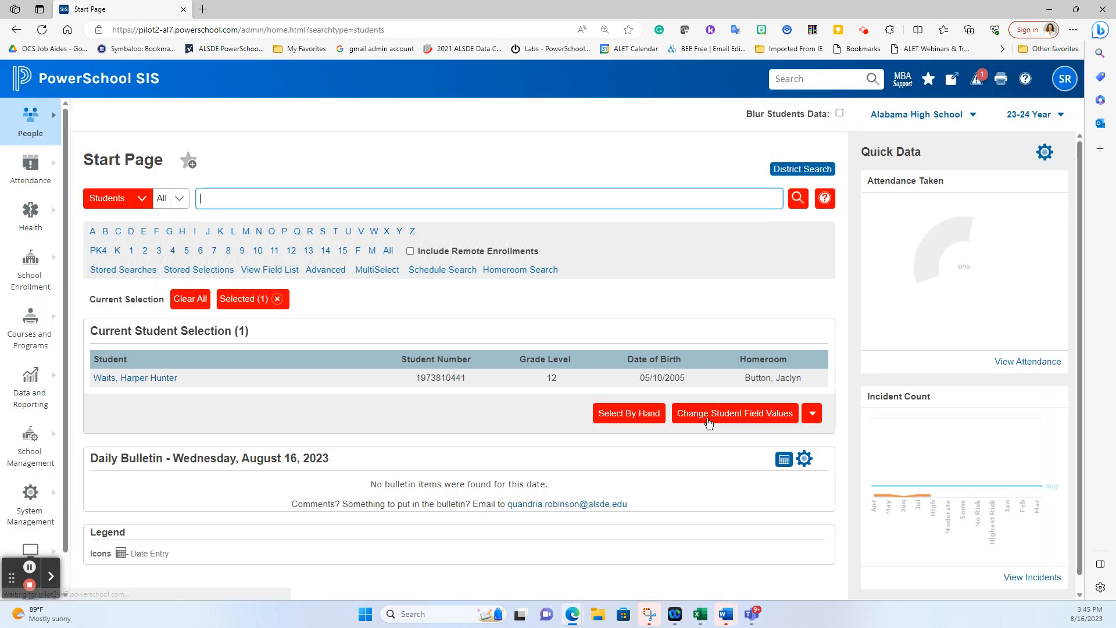
{"action": "left_click", "coordinate": [706, 410]}
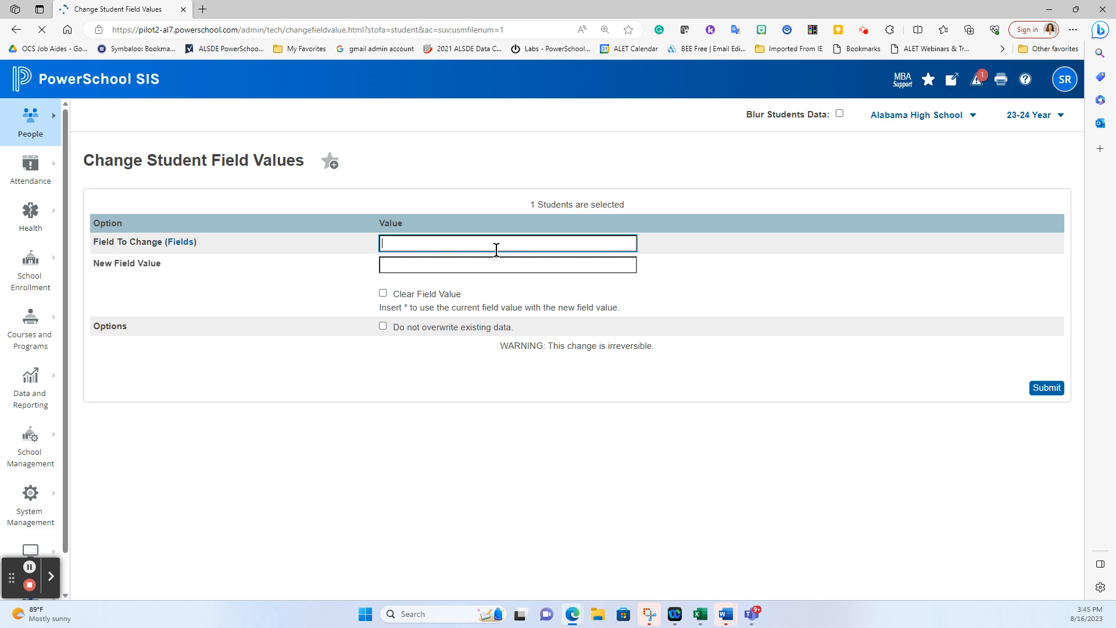
{"action": "type", "text": "enroll_status"}
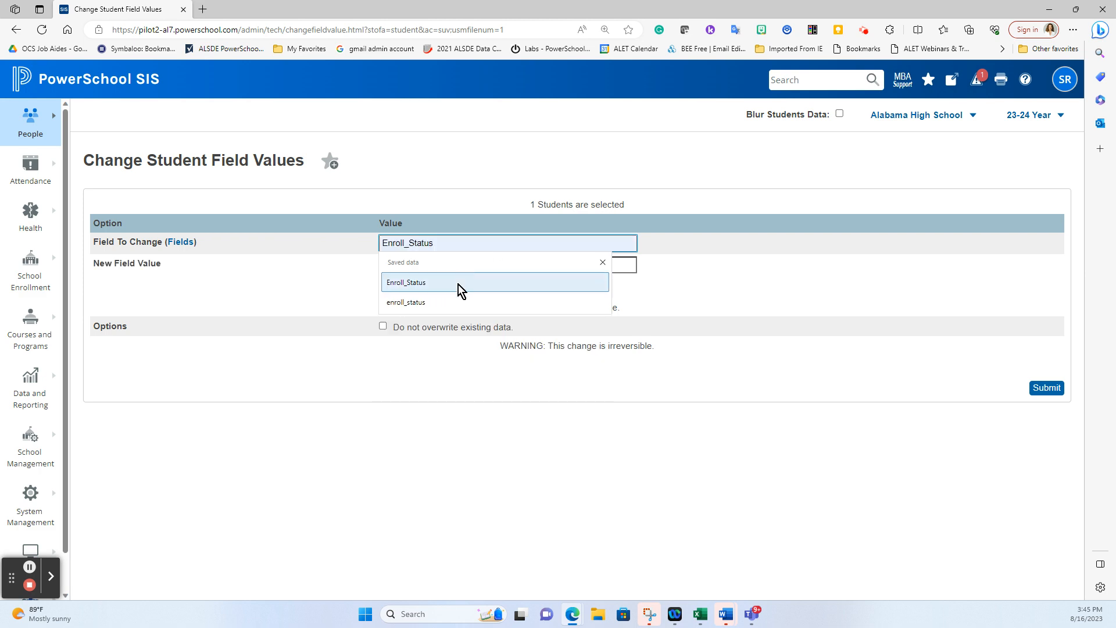
{"action": "left_click", "coordinate": [452, 301]}
{"action": "left_click", "coordinate": [448, 265]}
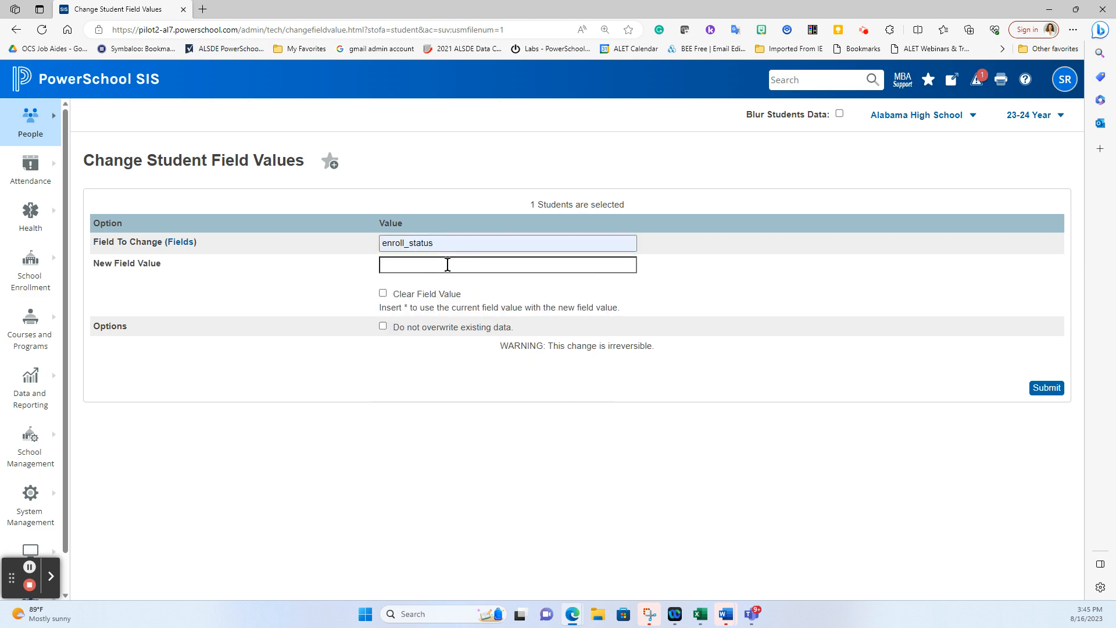
{"action": "left_click", "coordinate": [448, 265]}
{"action": "type", "text": "2"}
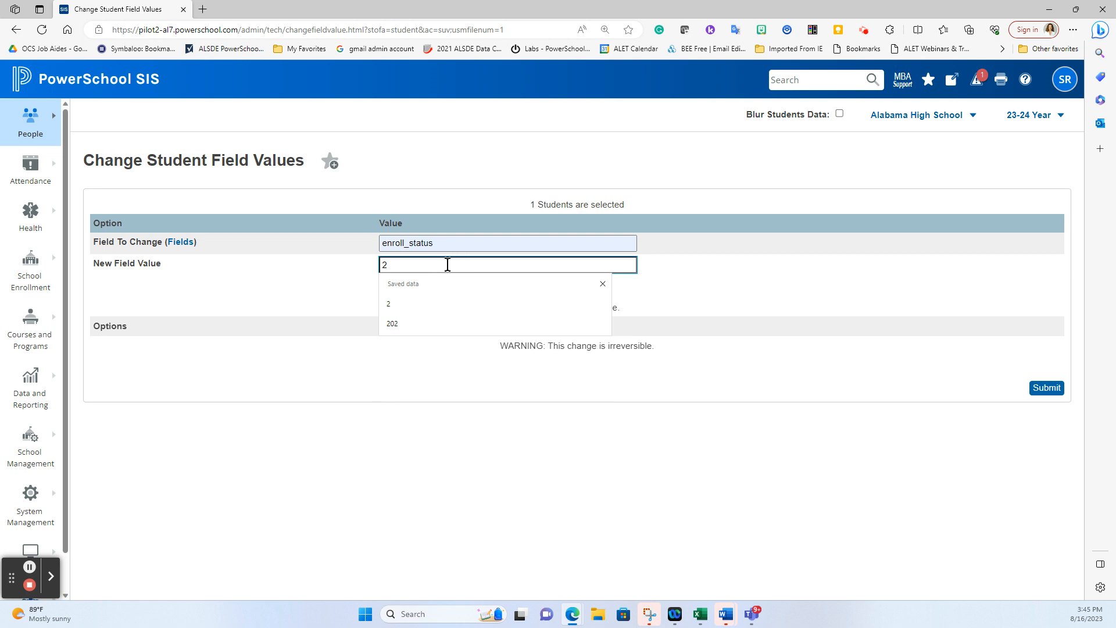
{"action": "left_click", "coordinate": [715, 259]}
{"action": "left_click", "coordinate": [1049, 388]}
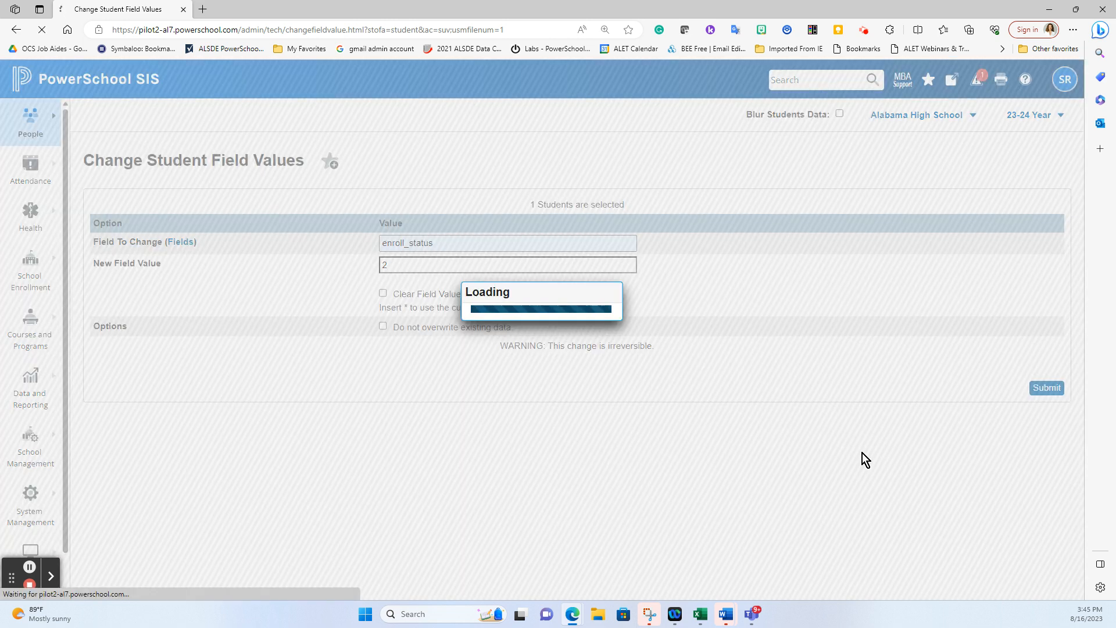
{"action": "left_click", "coordinate": [1050, 379]}
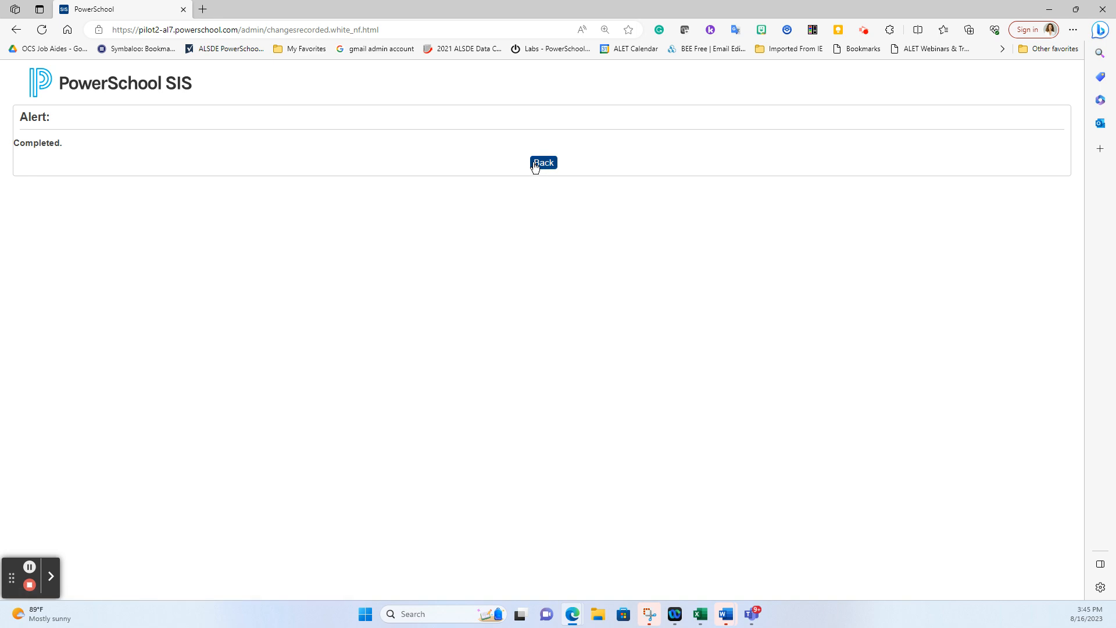
Transfer the student to the Graduated Students school within Opelika City Schools and submit the transfer
{"action": "left_click", "coordinate": [180, 90]}
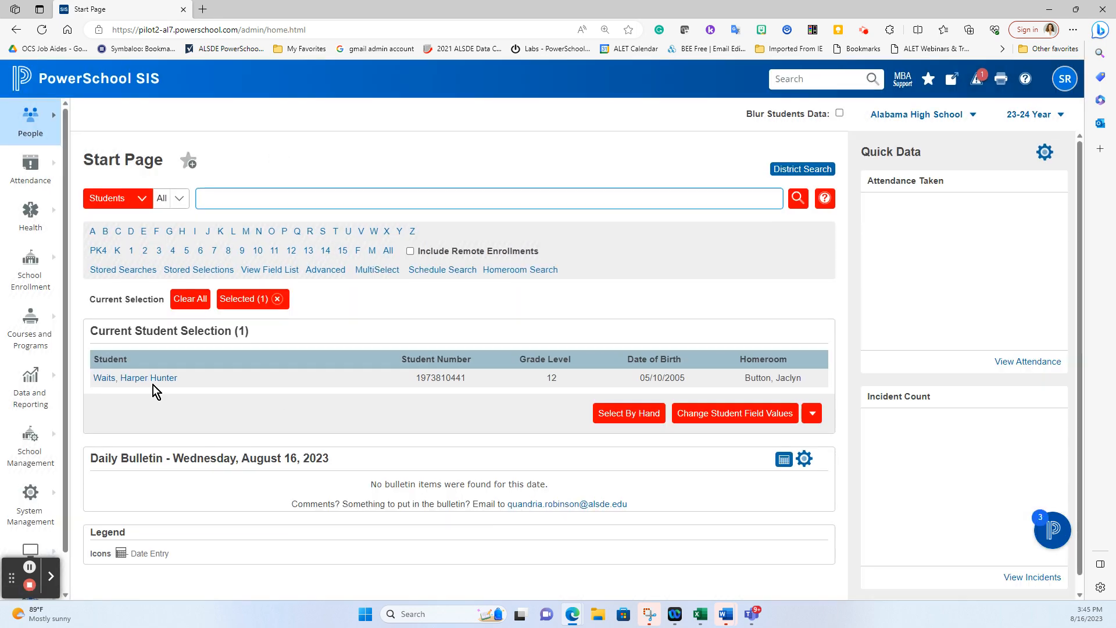
{"action": "left_click", "coordinate": [154, 379]}
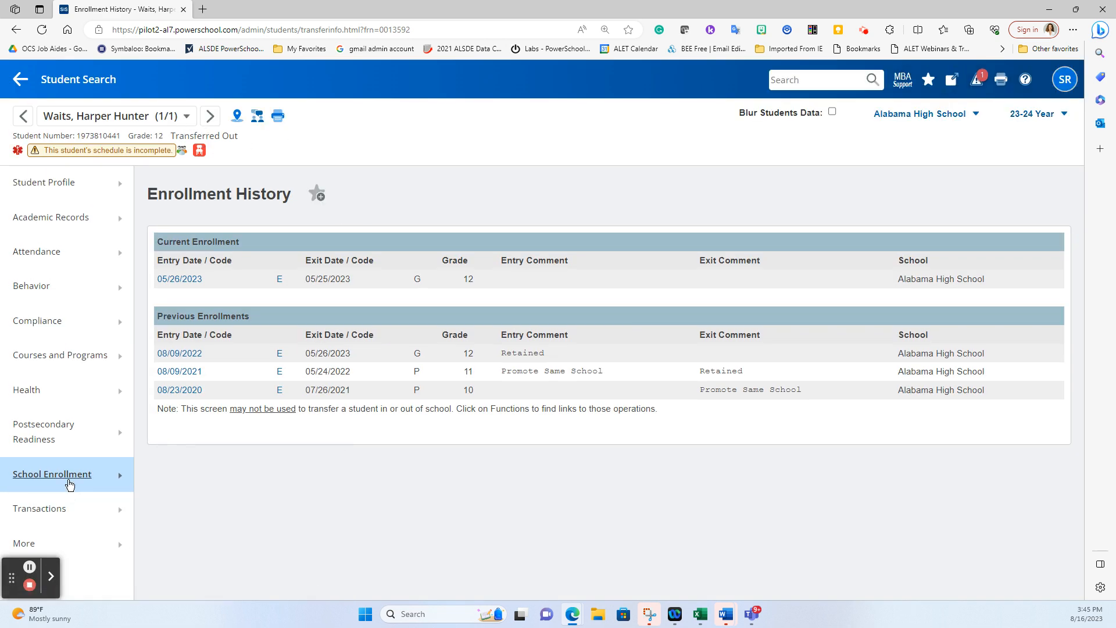
{"action": "left_click", "coordinate": [70, 481]}
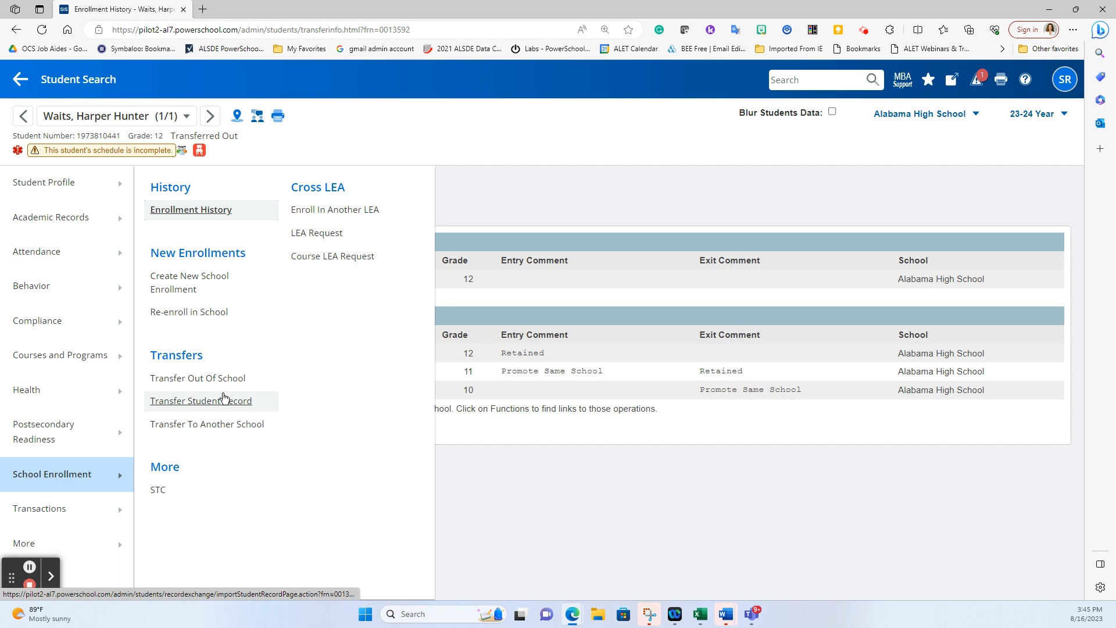
{"action": "left_click", "coordinate": [205, 429]}
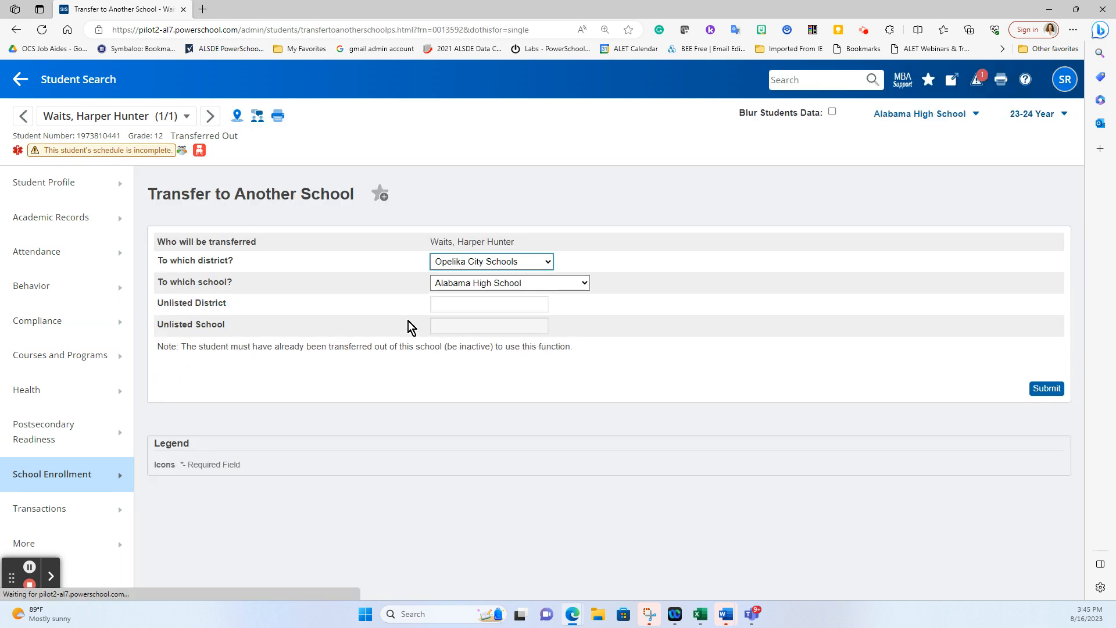
{"action": "left_click", "coordinate": [481, 283]}
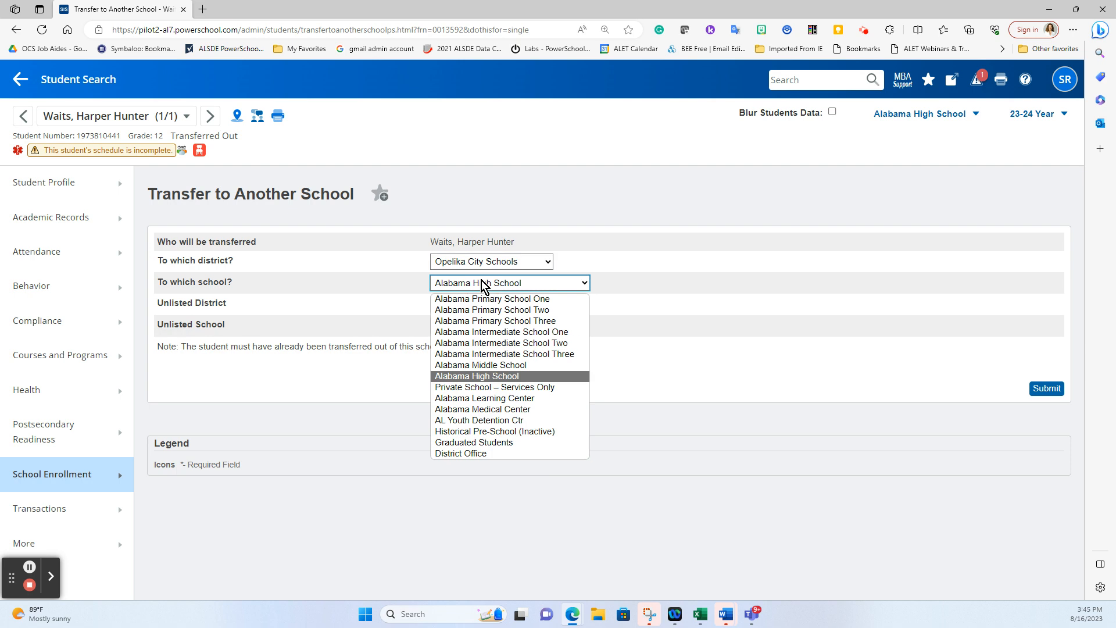
{"action": "left_click", "coordinate": [503, 443]}
{"action": "left_click", "coordinate": [1044, 391]}
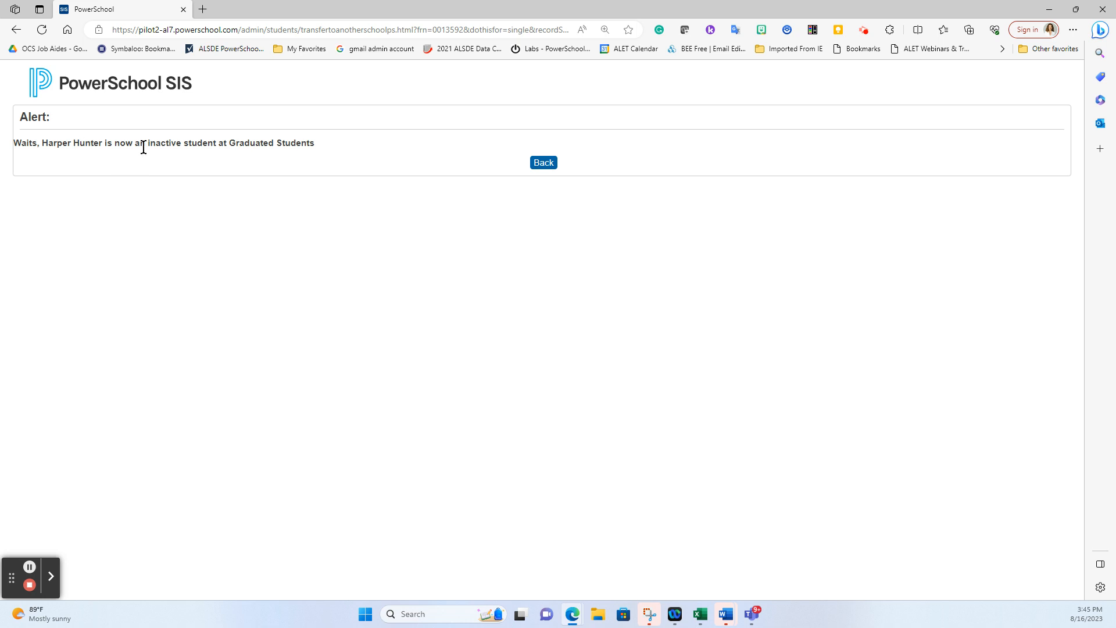
Return to the start page and switch the working school to Graduated Students
{"action": "left_click", "coordinate": [128, 90]}
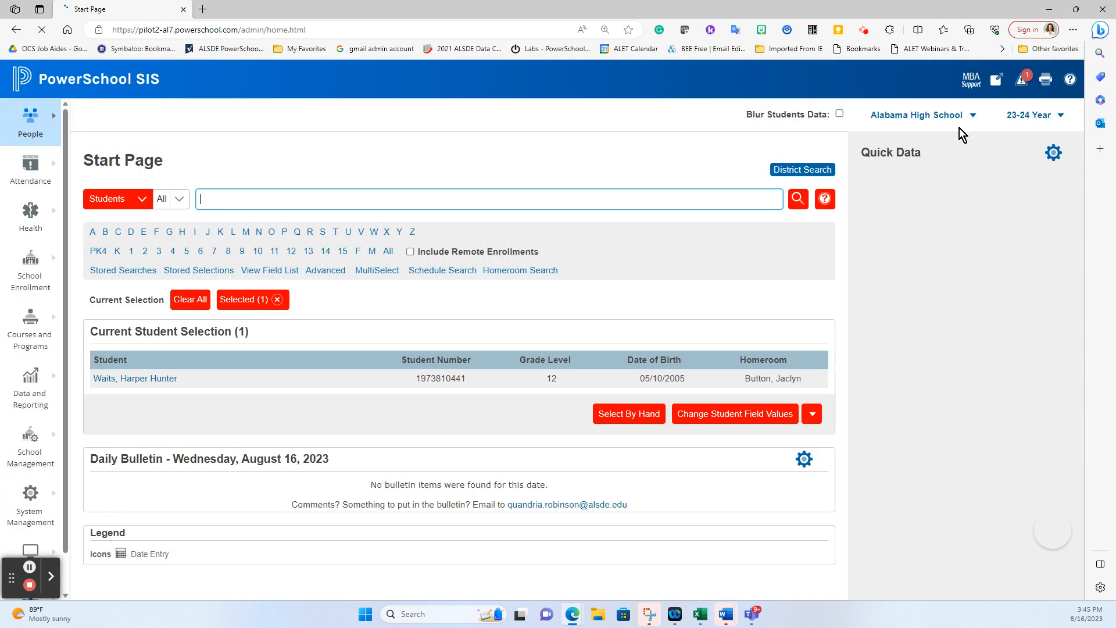
{"action": "left_click", "coordinate": [952, 116]}
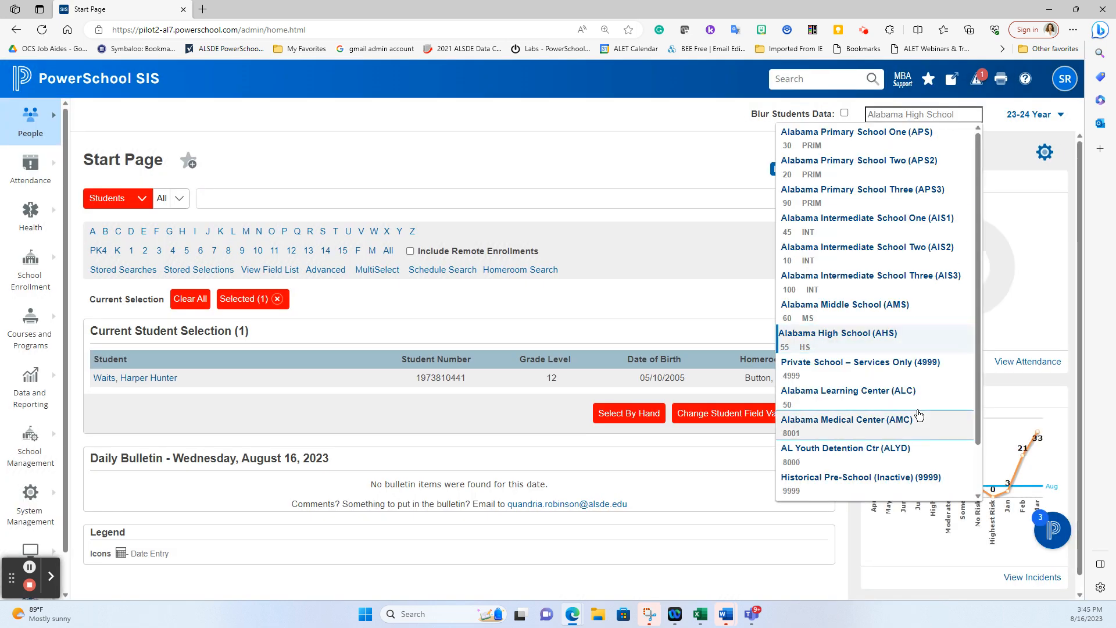
{"action": "scroll", "coordinate": [907, 431], "scroll_direction": "down", "scroll_amount": 1}
{"action": "left_click", "coordinate": [884, 457]}
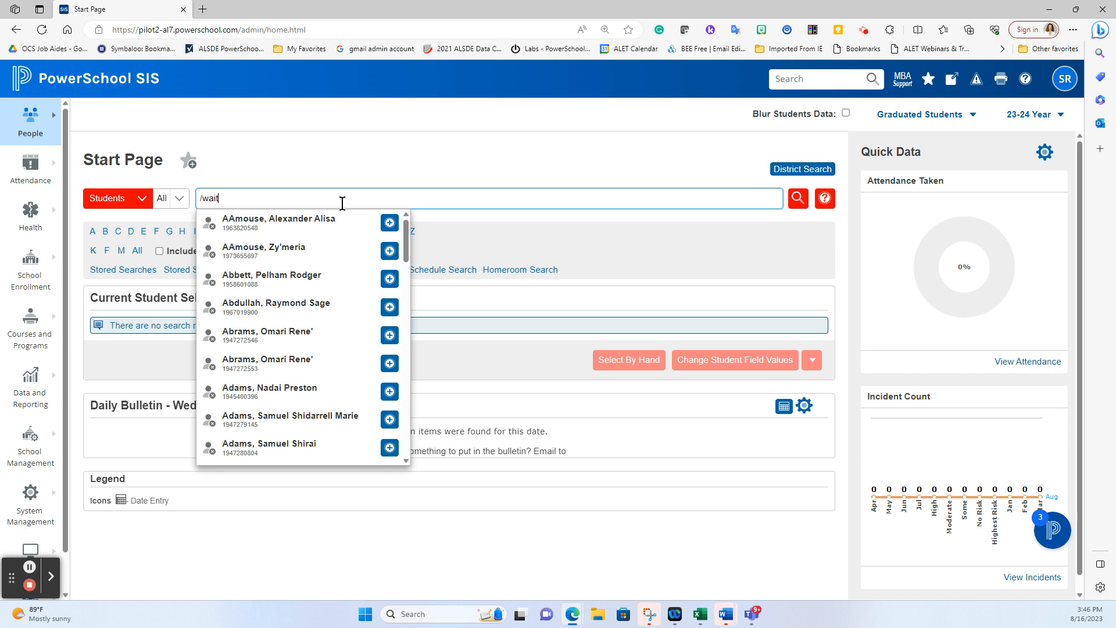
Search all students, including inactive ones, for the transferred student's last name and review the enrollment history at Graduated Students
{"action": "left_click", "coordinate": [268, 227]}
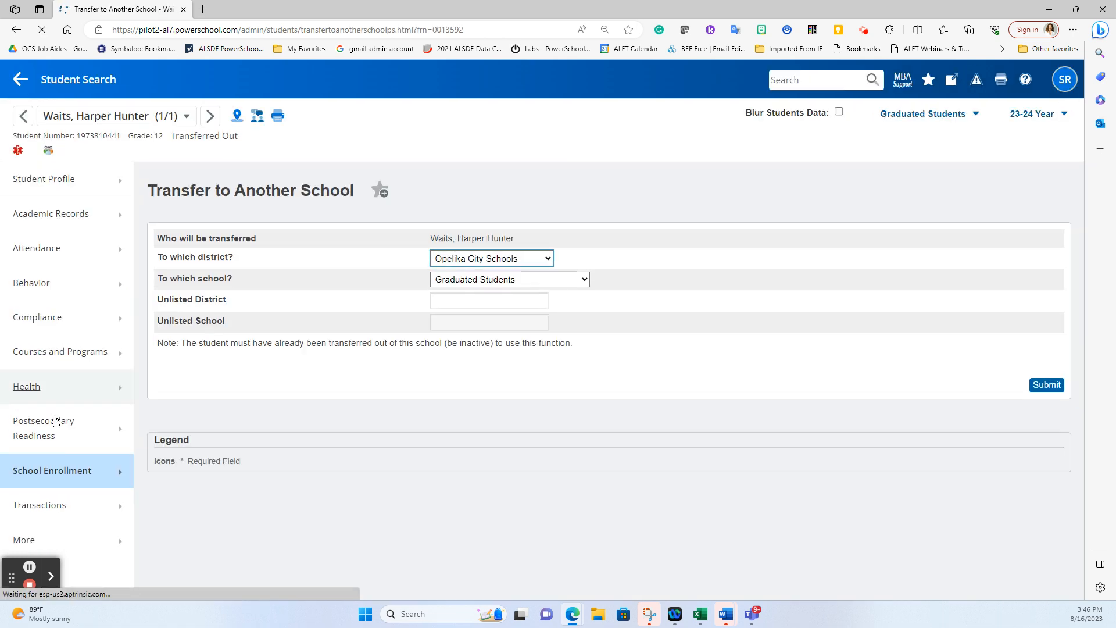
{"action": "left_click", "coordinate": [55, 470]}
{"action": "left_click", "coordinate": [184, 208]}
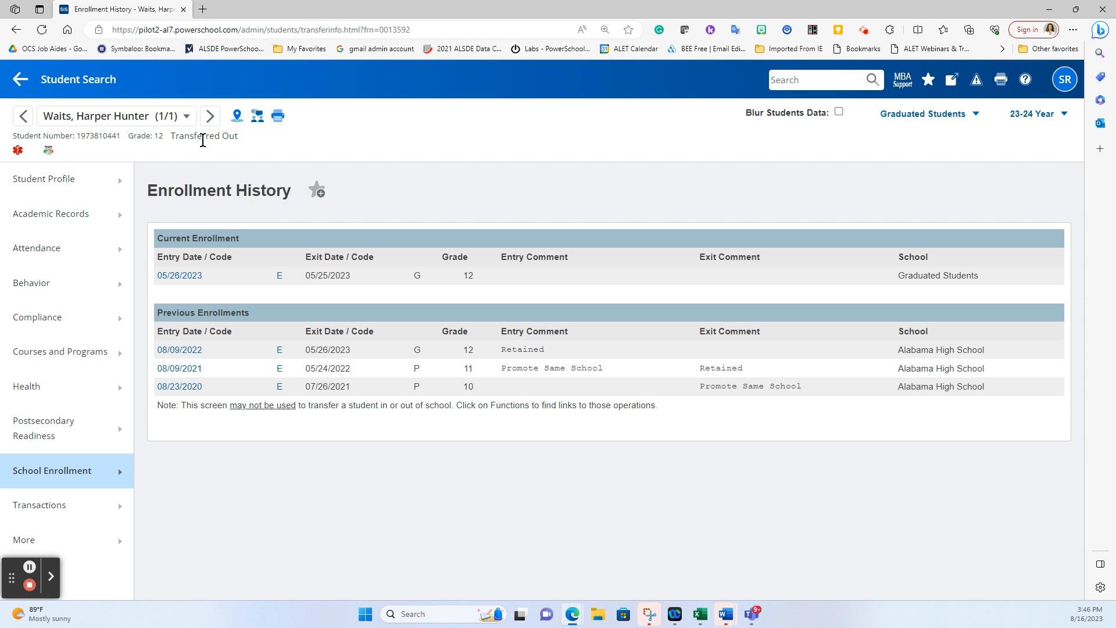
Change the selected student's enroll_status field value to 3 and submit the change
{"action": "left_click", "coordinate": [17, 81]}
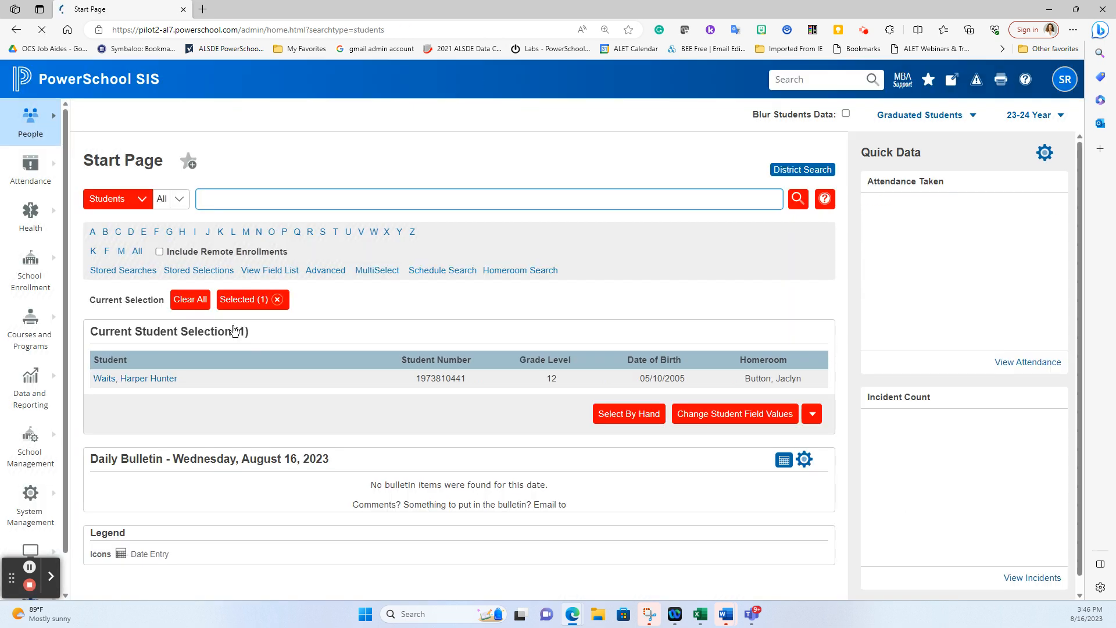
{"action": "left_click", "coordinate": [736, 410]}
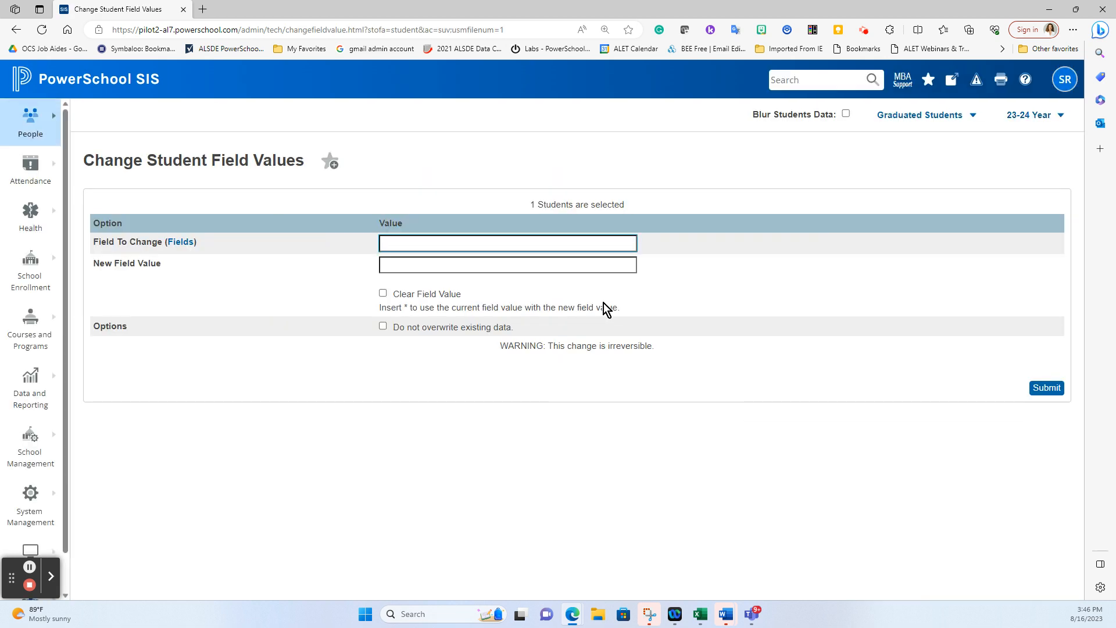
{"action": "type", "text": "enroll_status"}
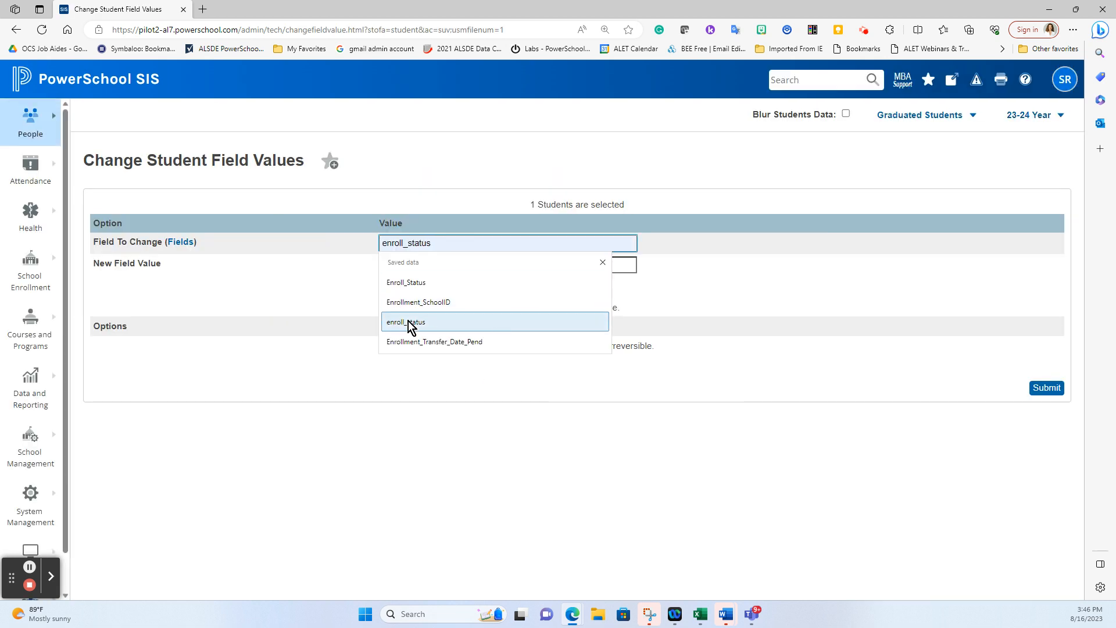
{"action": "left_click", "coordinate": [407, 322]}
{"action": "left_click", "coordinate": [430, 265]}
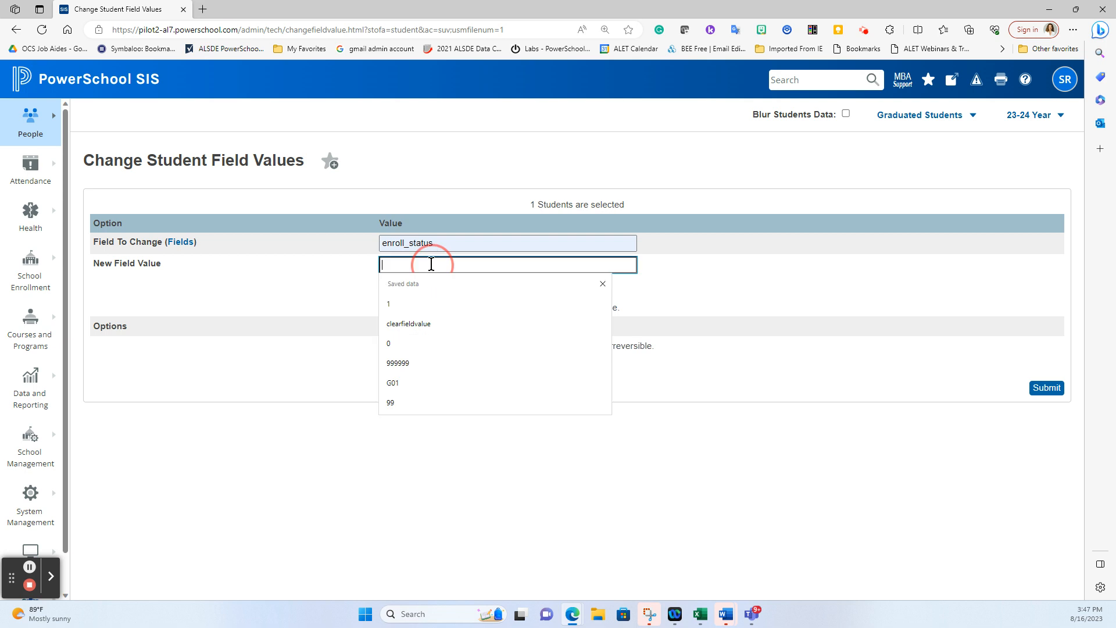
{"action": "type", "text": "3"}
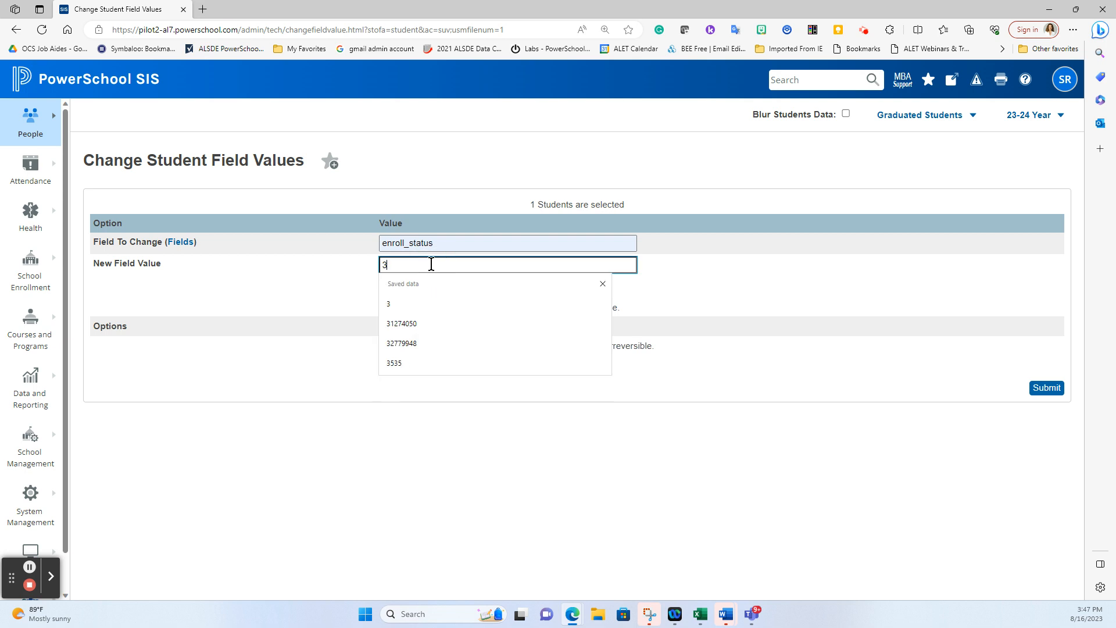
{"action": "left_click", "coordinate": [1041, 390]}
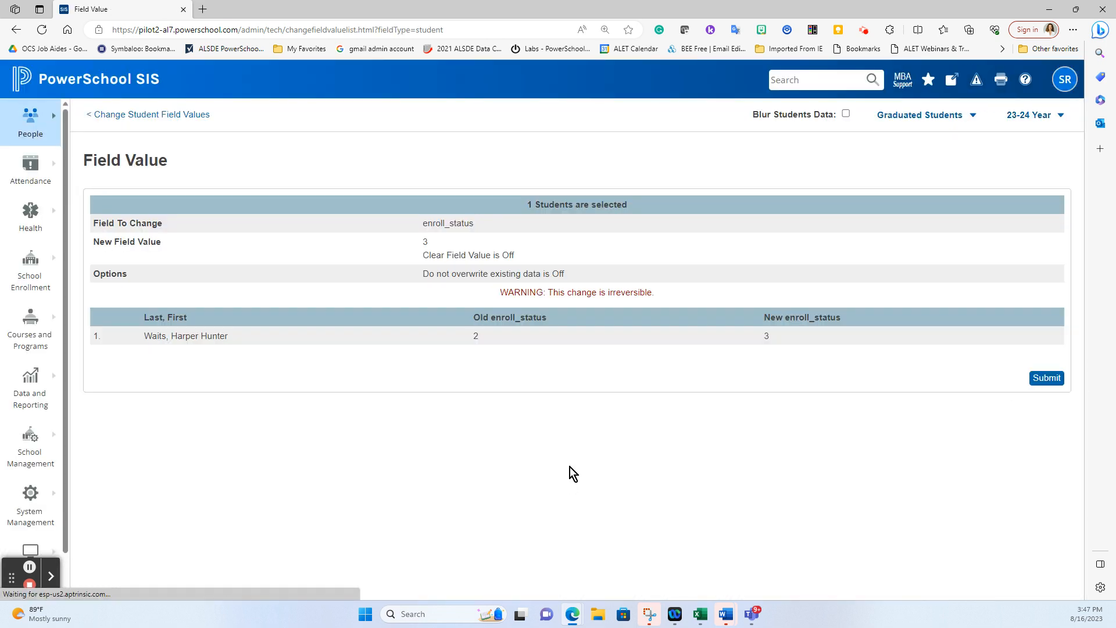
{"action": "left_click", "coordinate": [1047, 379]}
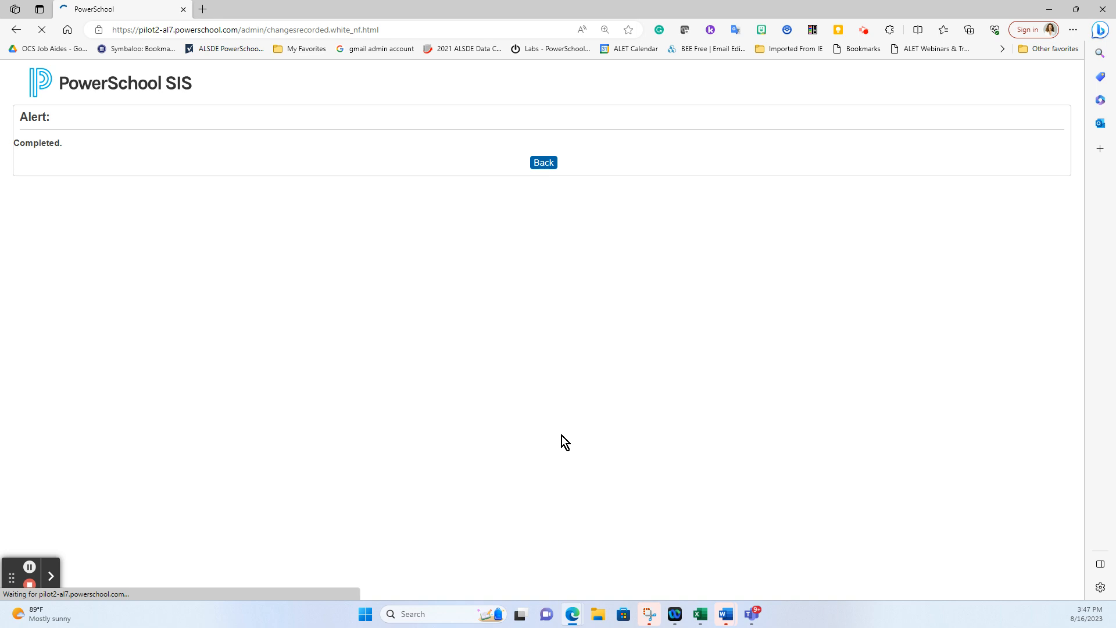
Change the selected student's grade_level field value to 99 and submit the change
{"action": "left_click", "coordinate": [130, 85]}
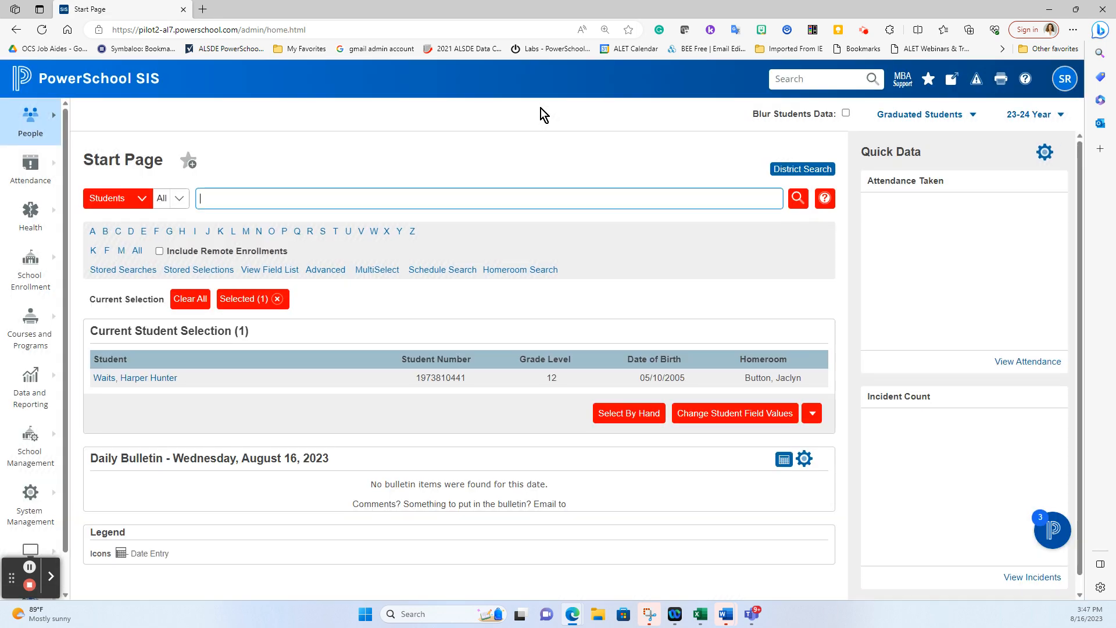
{"action": "left_click", "coordinate": [739, 422]}
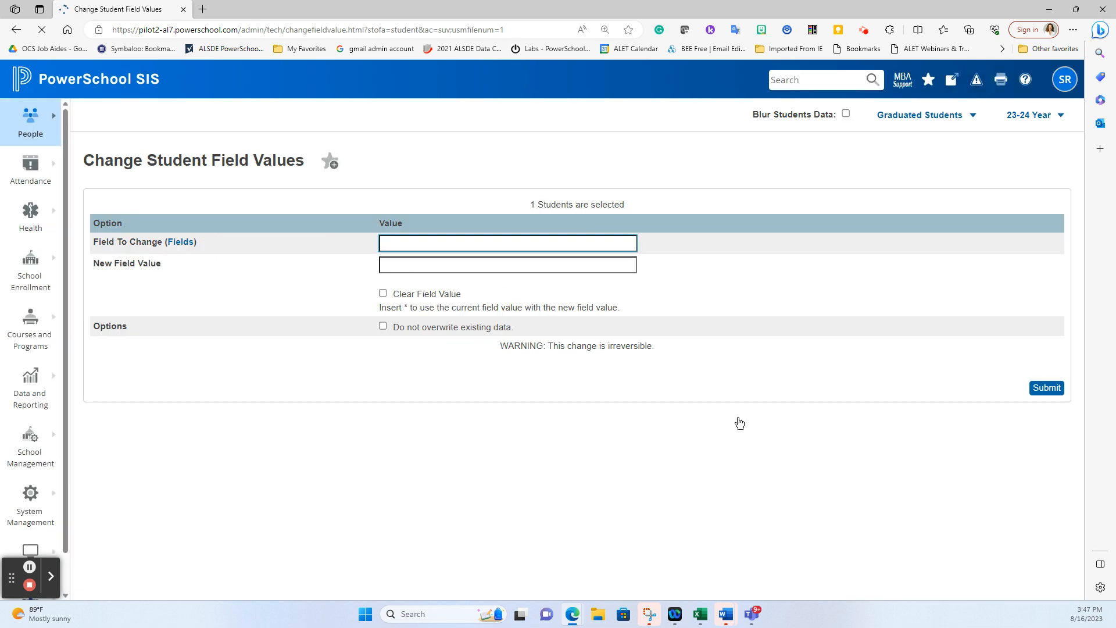
{"action": "type", "text": "grad"}
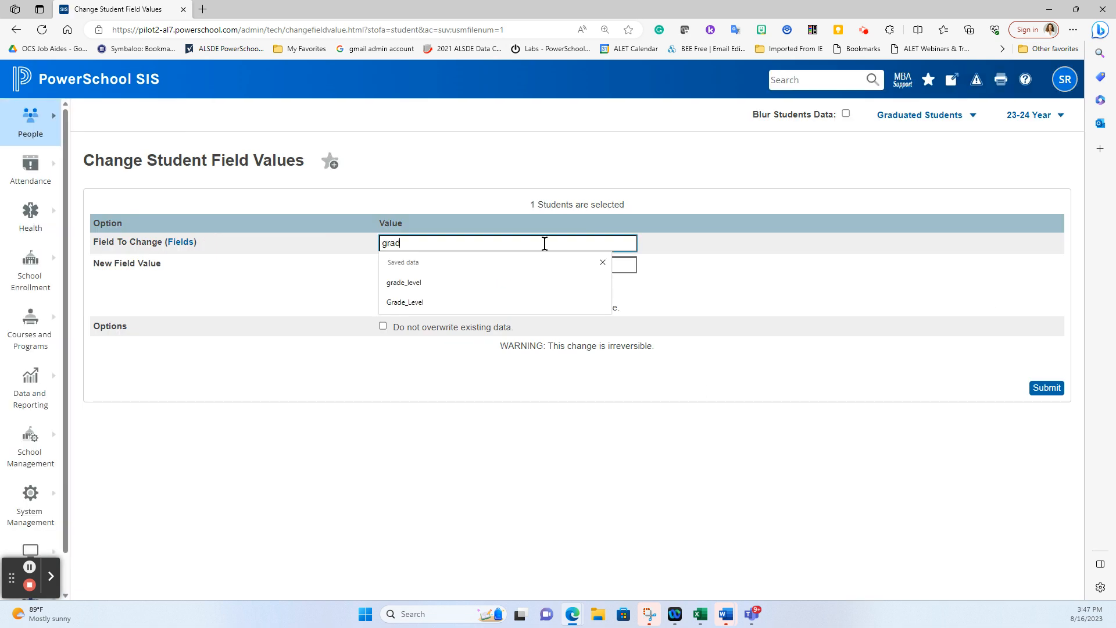
{"action": "left_click", "coordinate": [478, 282]}
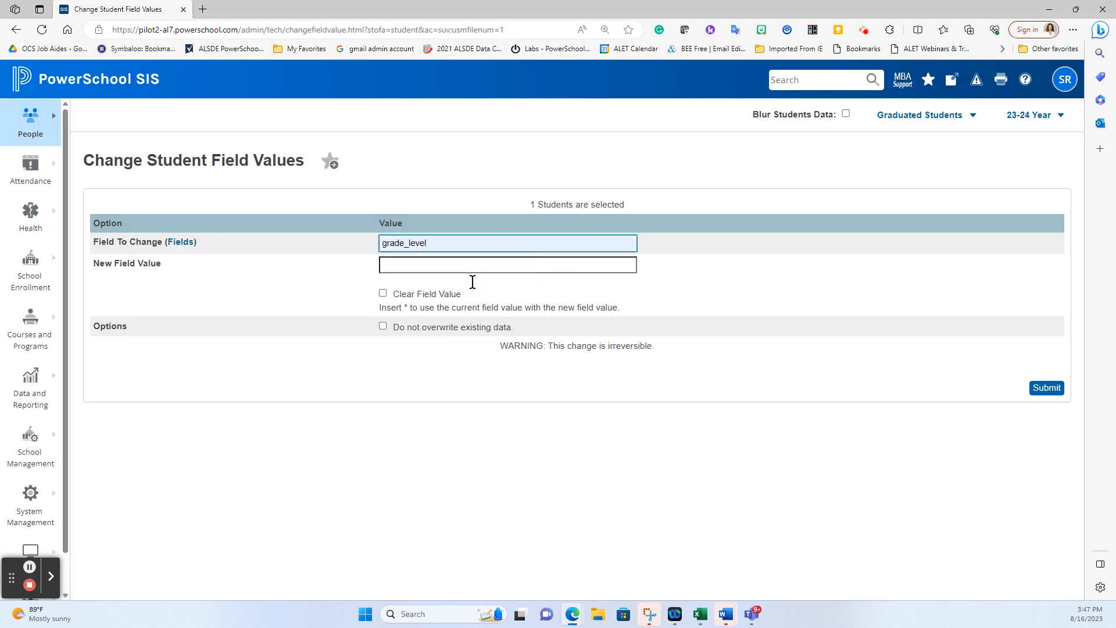
{"action": "left_click", "coordinate": [456, 265]}
{"action": "type", "text": "99"}
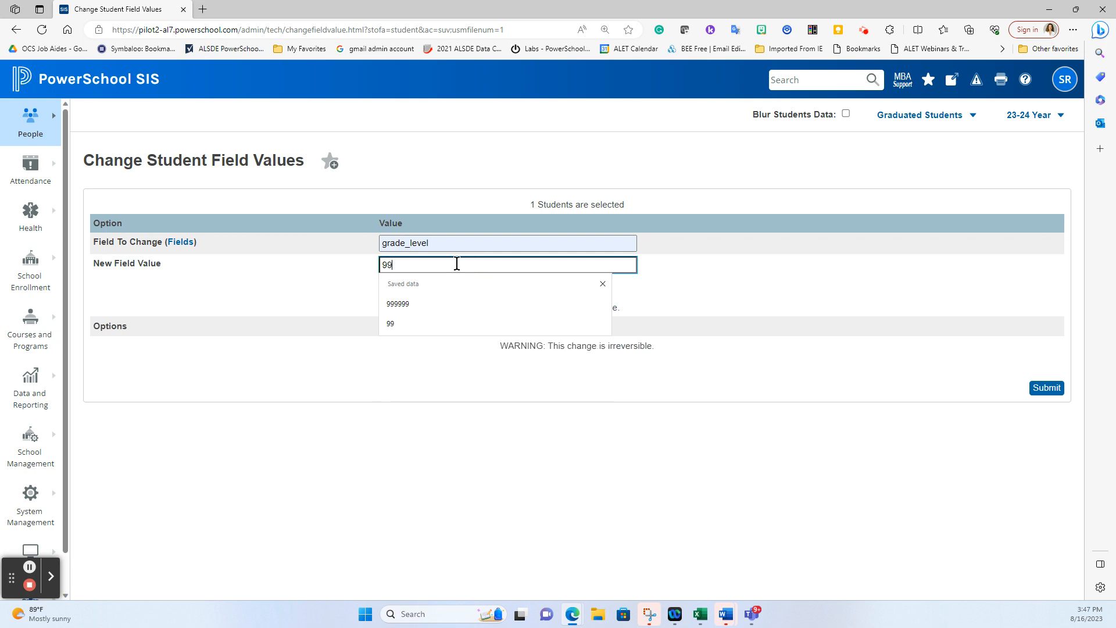
{"action": "left_click", "coordinate": [1032, 389]}
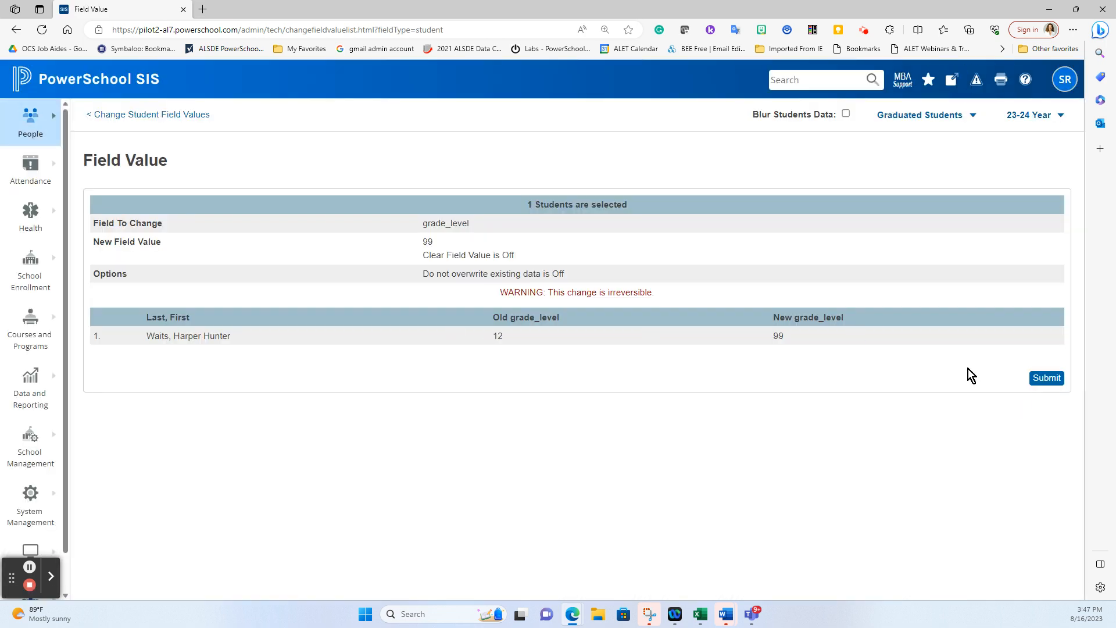
{"action": "left_click", "coordinate": [1047, 379]}
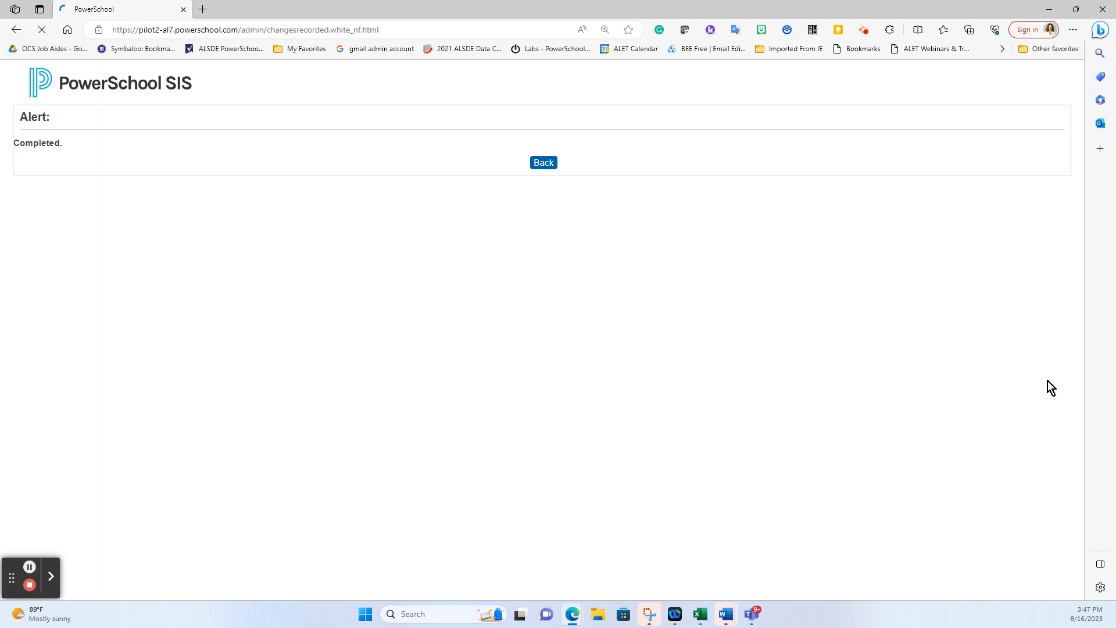
Set the exit date of the student's current Graduated Students enrollment to 05/26/2023 and submit the edit
{"action": "left_click", "coordinate": [121, 89]}
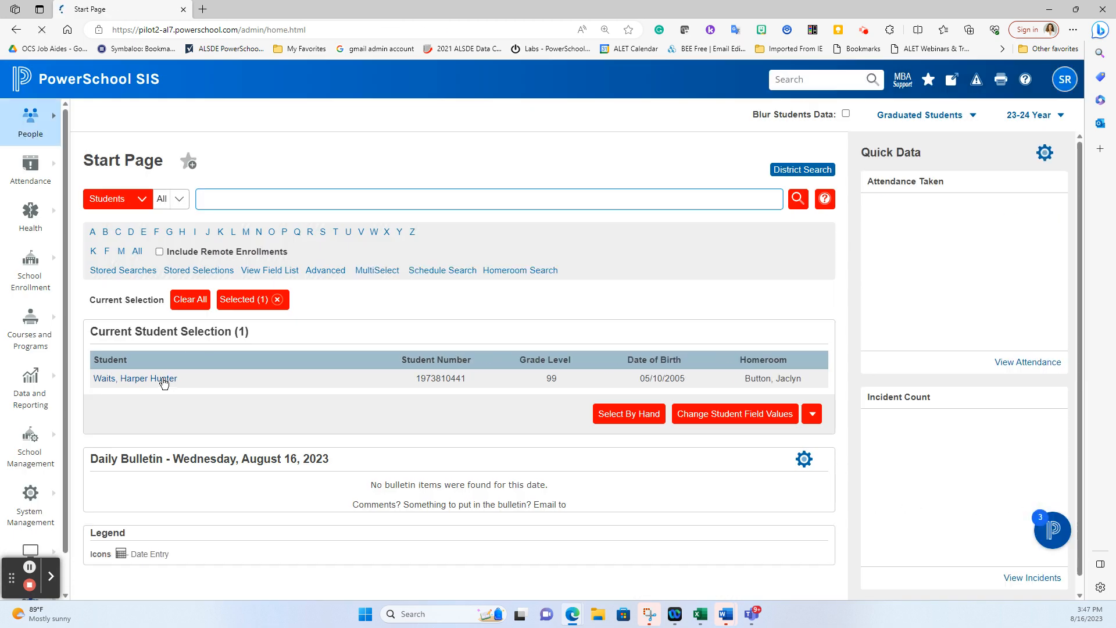
{"action": "left_click", "coordinate": [166, 379]}
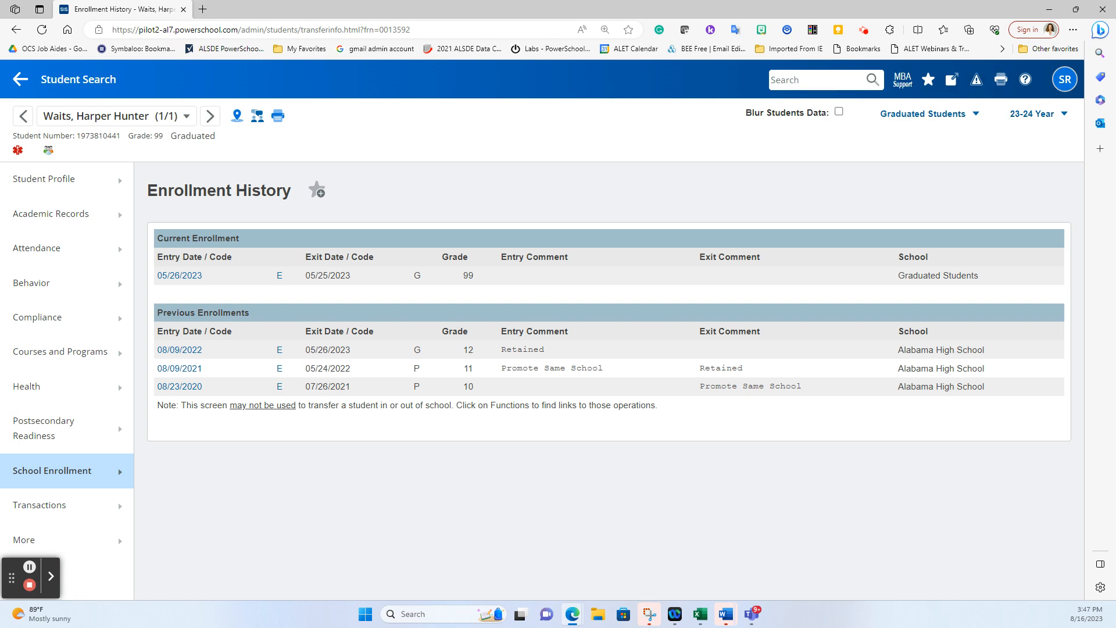
{"action": "left_click", "coordinate": [51, 576]}
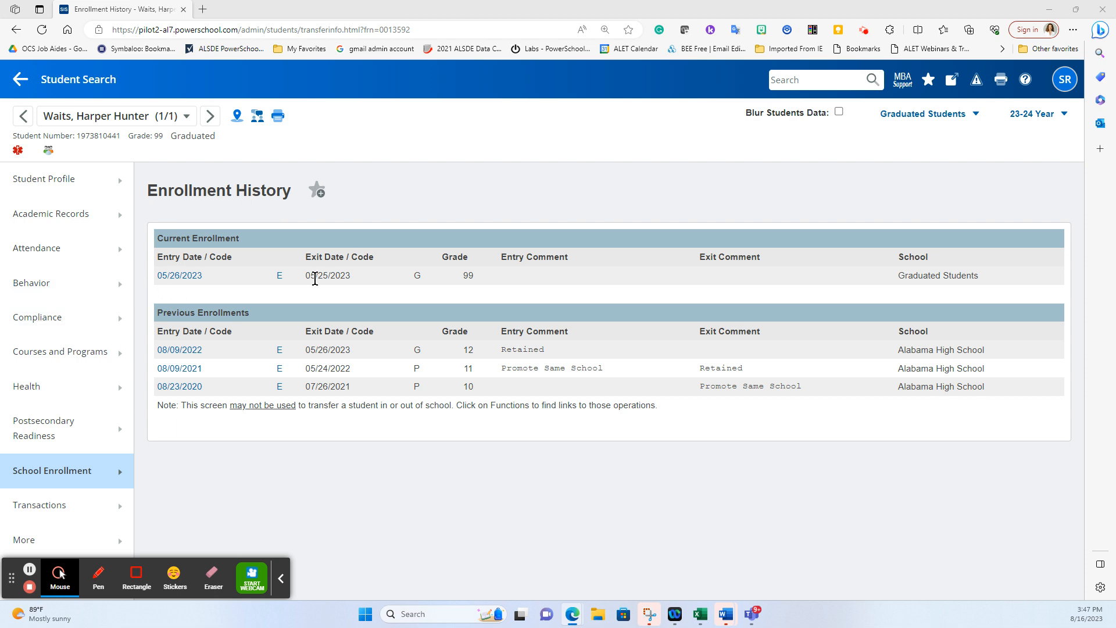
{"action": "left_click", "coordinate": [280, 276]}
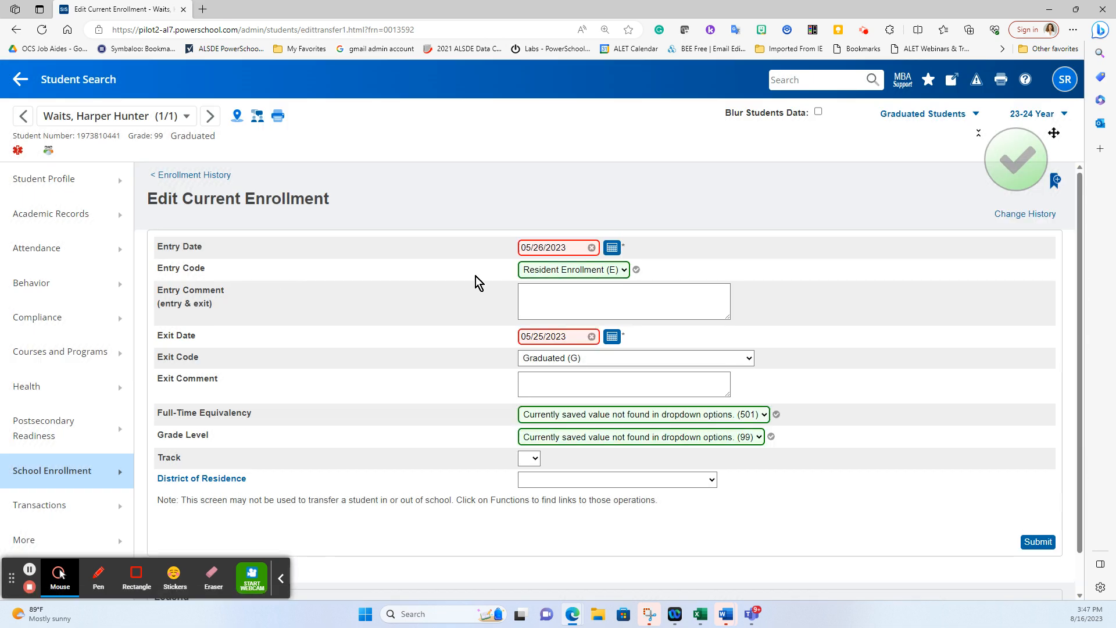
{"action": "left_click", "coordinate": [541, 336]}
{"action": "key", "text": "BackSpace"}
{"action": "type", "text": "6"}
{"action": "left_click", "coordinate": [1038, 541]}
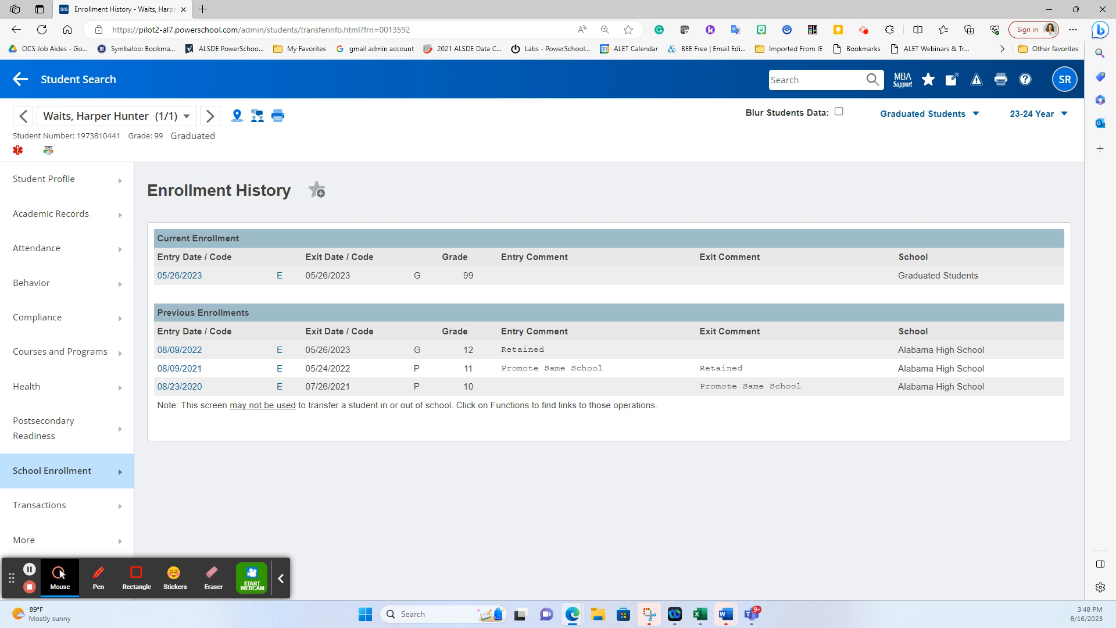
View the Mid Year Promotion guide PDF in the OneDrive window at full size, and close it
{"action": "left_click", "coordinate": [60, 573]}
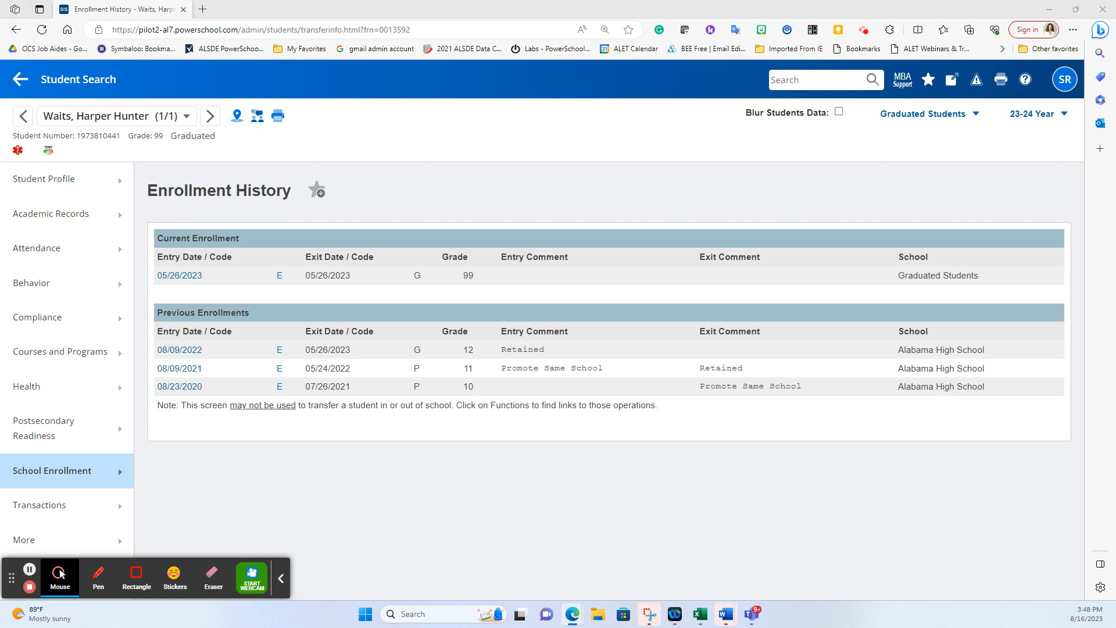
{"action": "left_click_drag", "start_coordinate": [0, 55], "coordinate": [393, 54]}
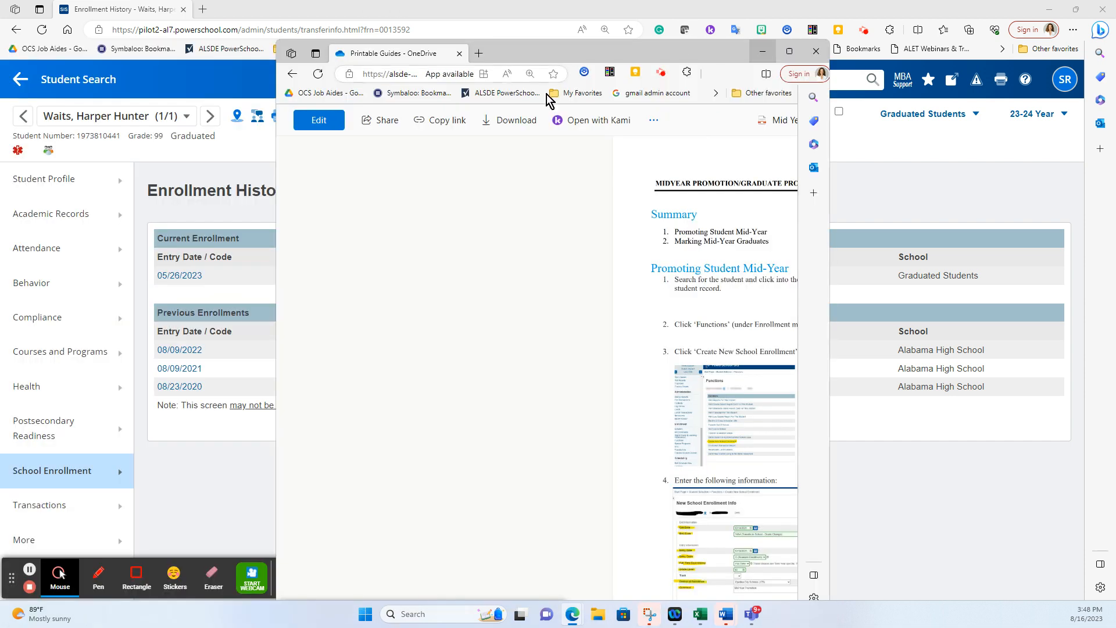
{"action": "left_click", "coordinate": [792, 52]}
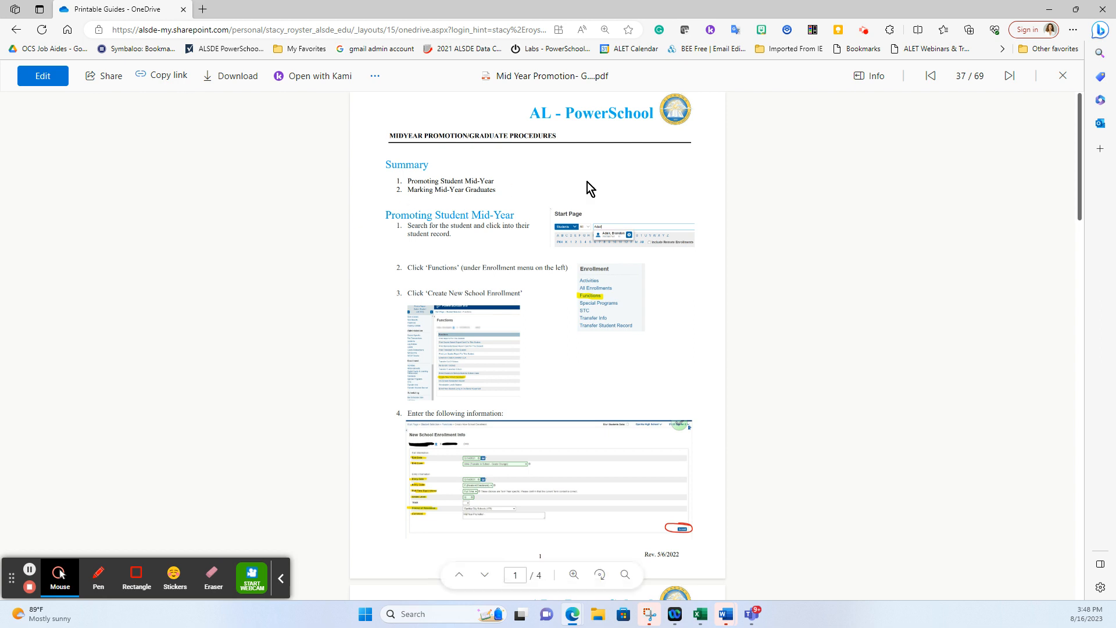
{"action": "left_click", "coordinate": [183, 10]}
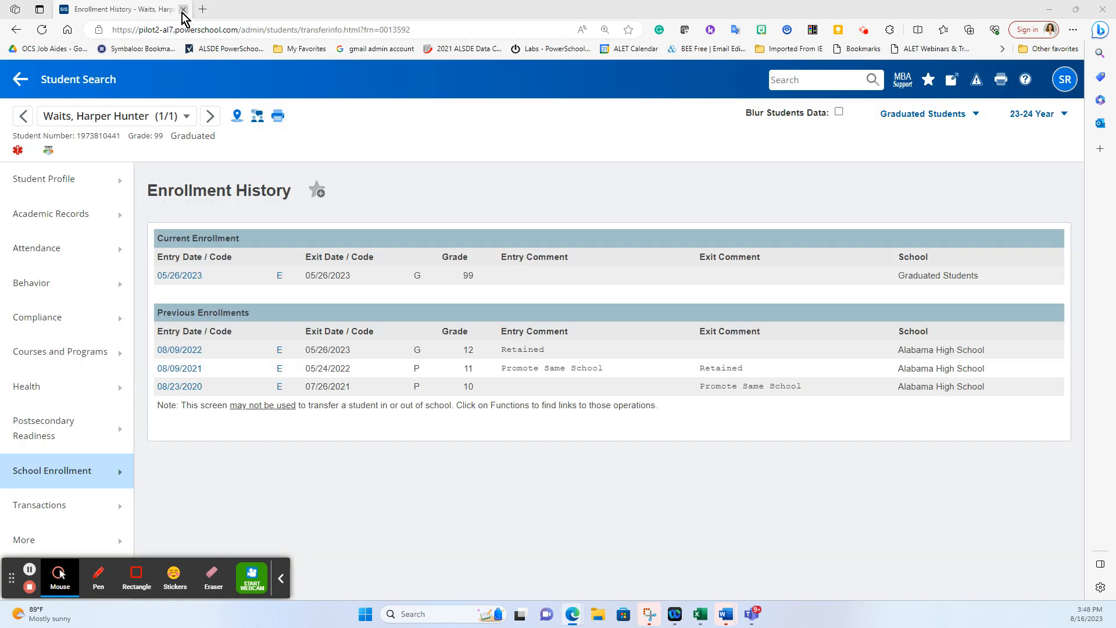